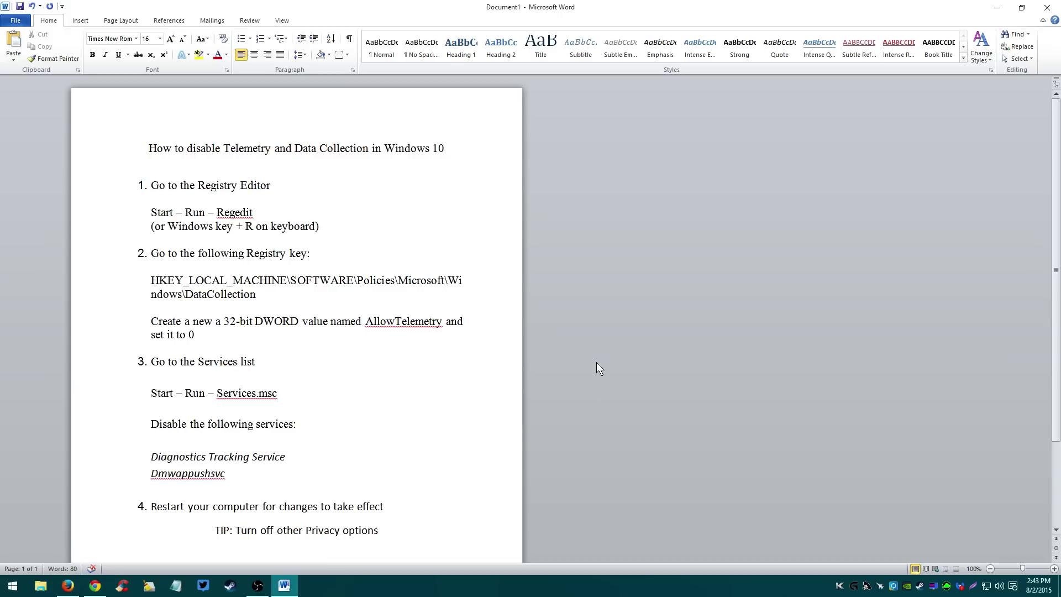
- Run 'regedit' from the Windows Run dialog to launch Registry Editor
{"action": "left_click", "coordinate": [488, 142]}
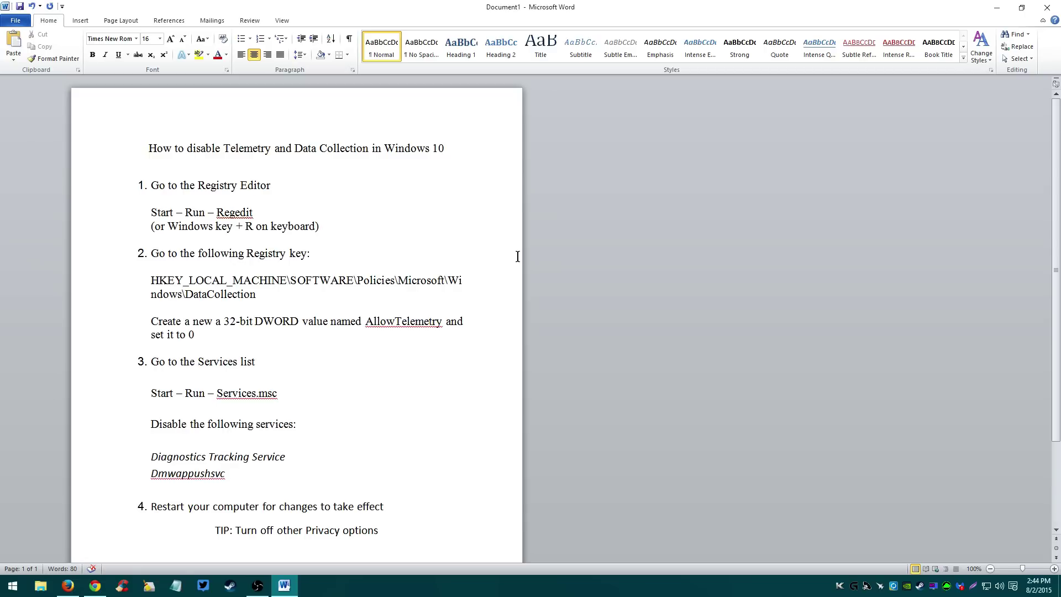
{"action": "key", "text": "super+r"}
{"action": "key", "text": "BackSpace"}
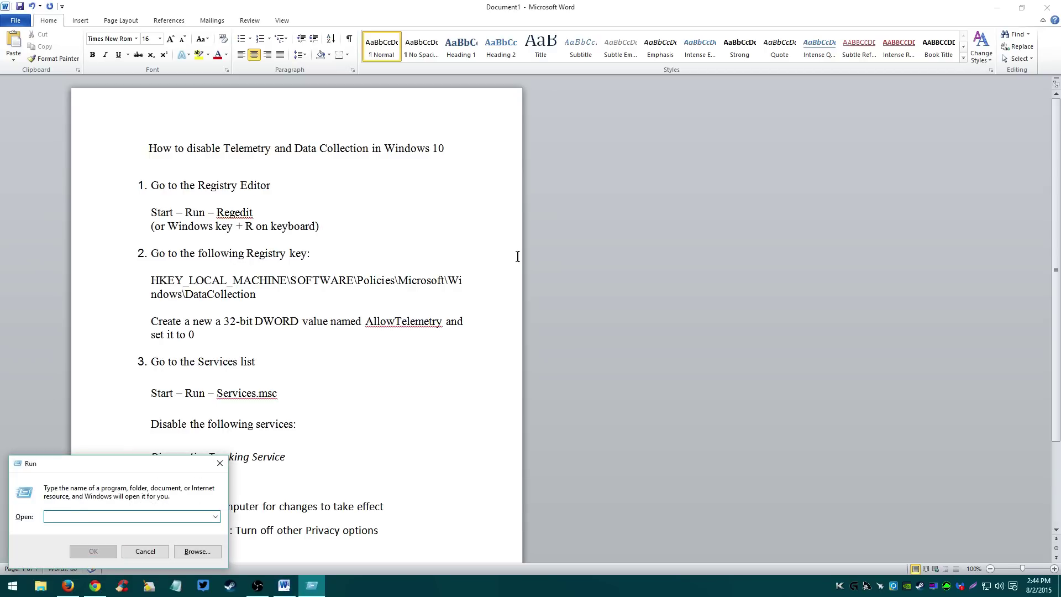
{"action": "type", "text": "reg"}
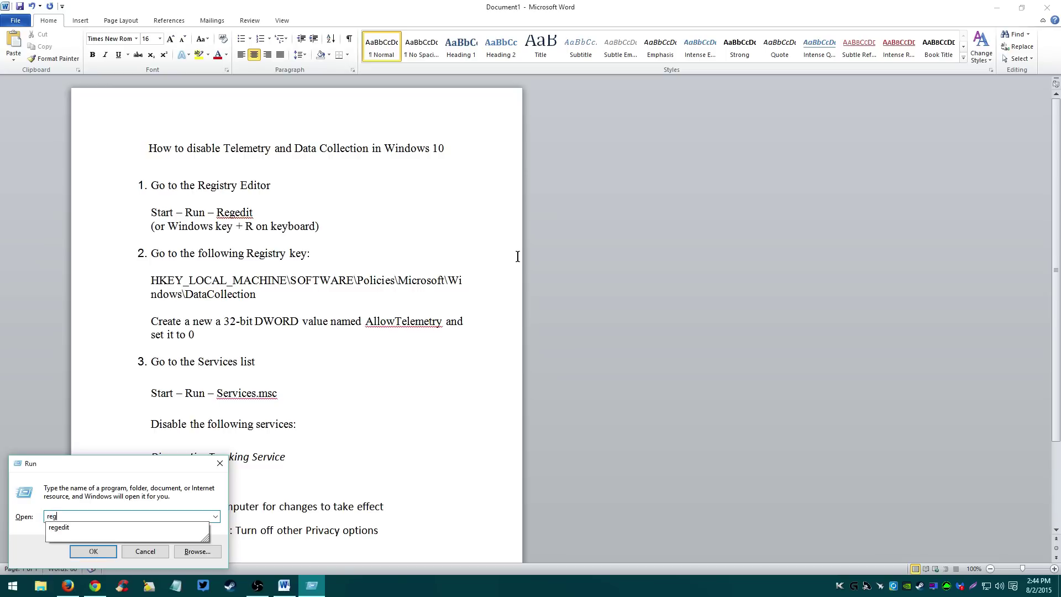
{"action": "type", "text": "edit"}
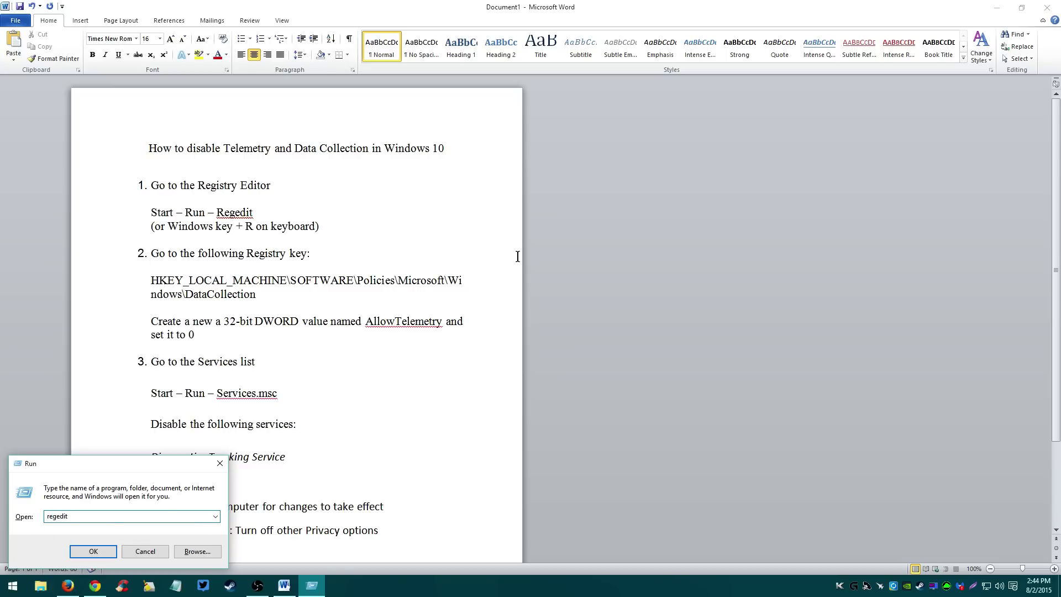
{"action": "key", "text": "Return"}
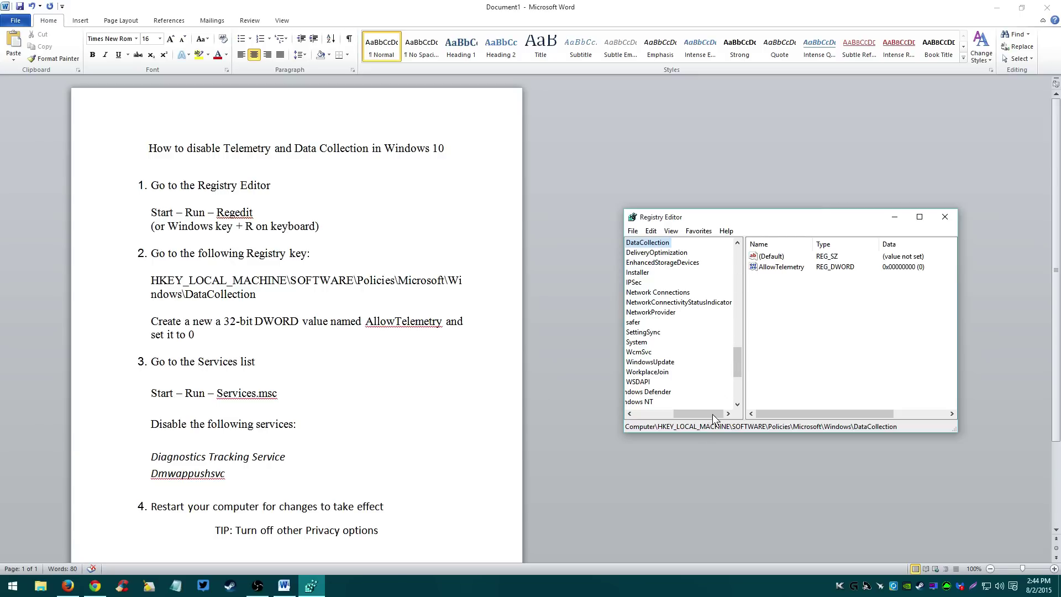
- Enlarge the Registry Editor window and key pane, then re-expand HKEY_LOCAL_MACHINE
{"action": "left_click_drag", "start_coordinate": [737, 210], "coordinate": [749, 75]}
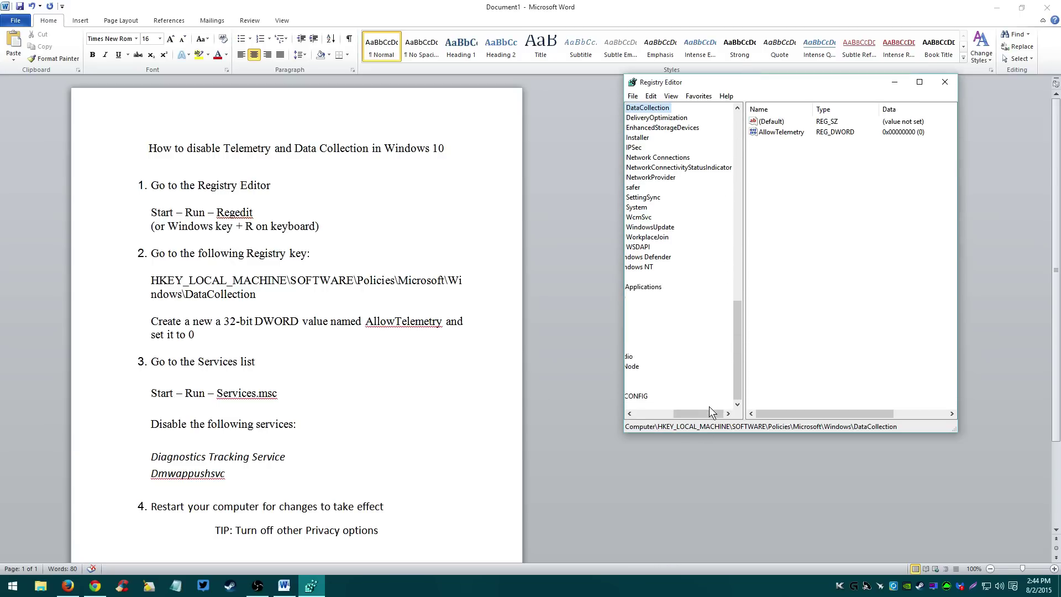
{"action": "left_click_drag", "start_coordinate": [709, 410], "coordinate": [662, 413]}
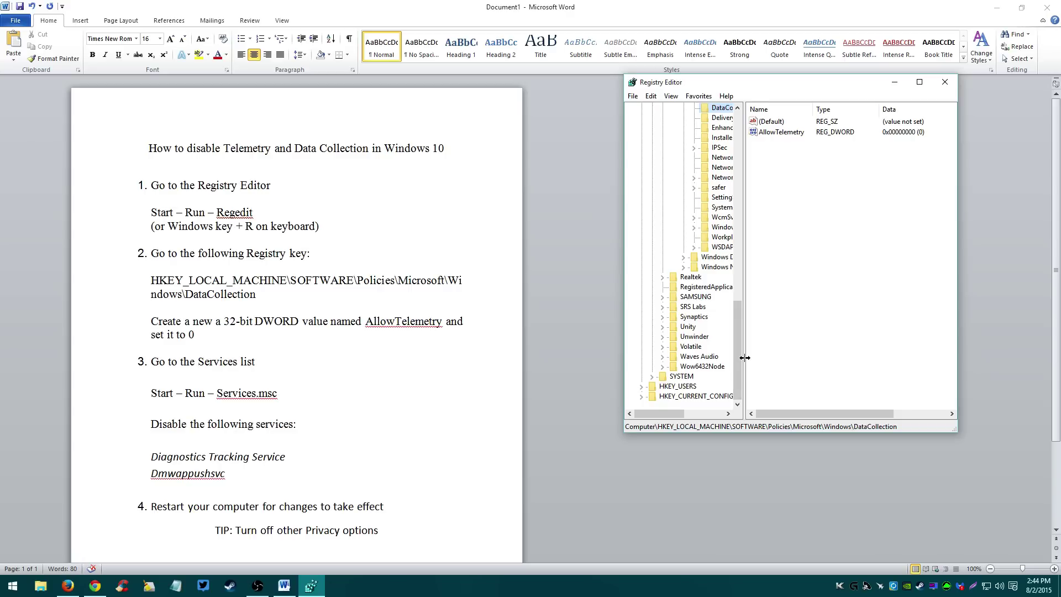
{"action": "left_click_drag", "start_coordinate": [747, 364], "coordinate": [744, 151]}
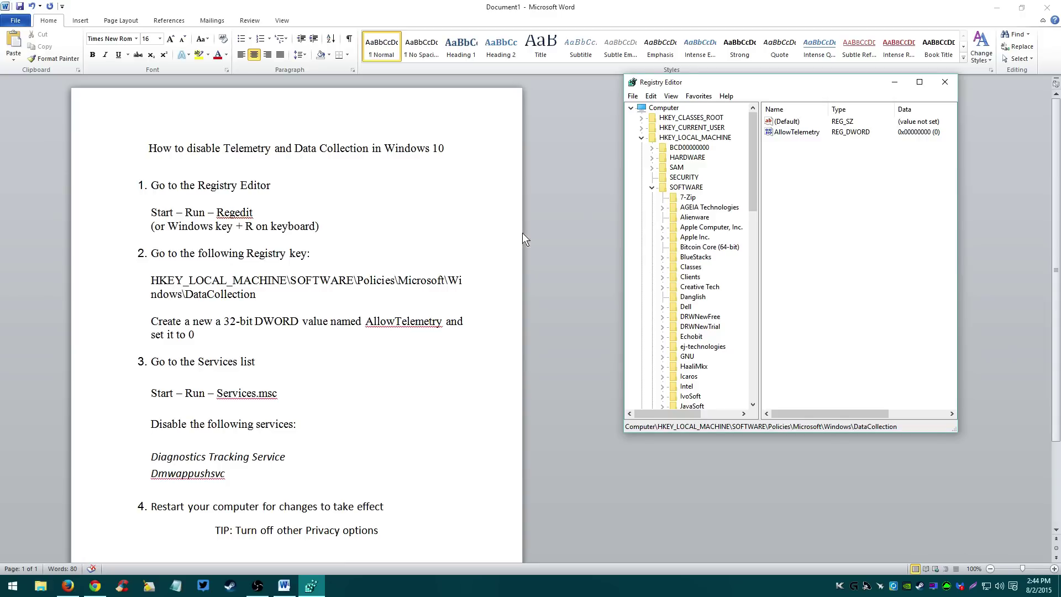
{"action": "left_click", "coordinate": [641, 137]}
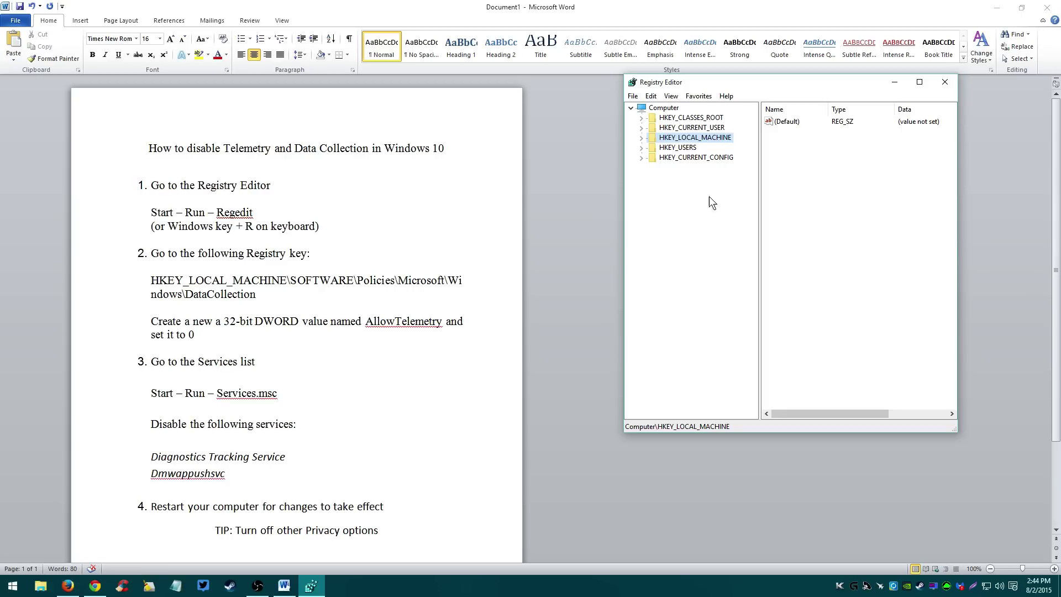
{"action": "left_click", "coordinate": [641, 139]}
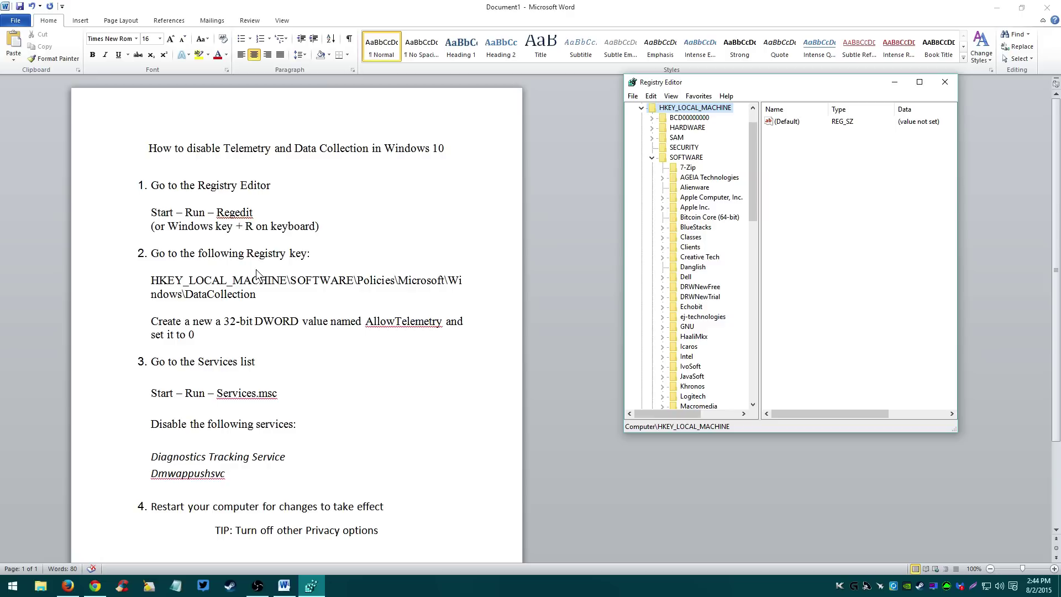
- Expand the SOFTWARE and Policies keys in the tree
{"action": "left_click", "coordinate": [655, 157]}
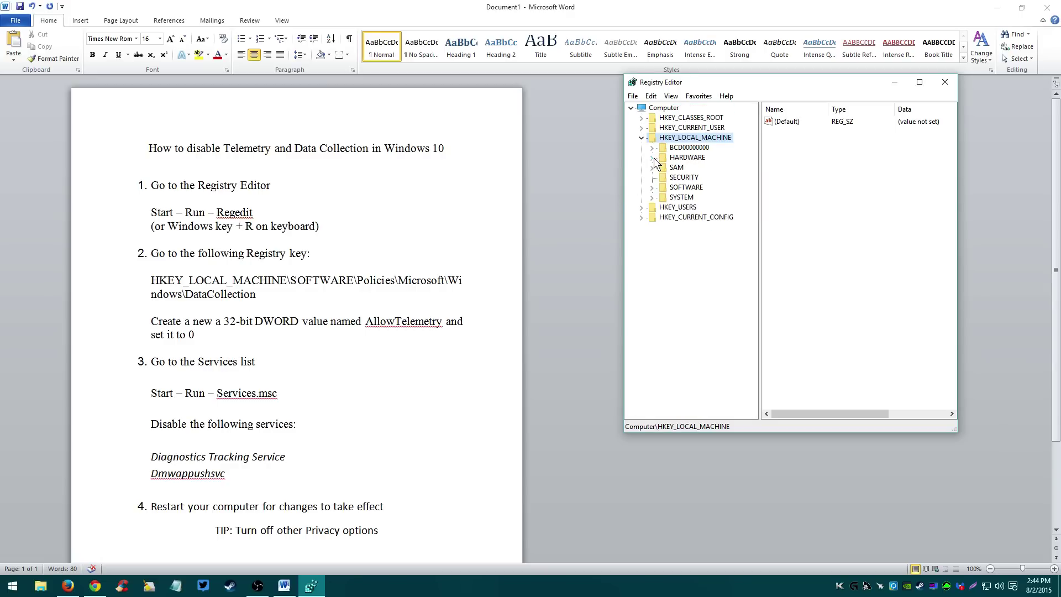
{"action": "left_click", "coordinate": [653, 187]}
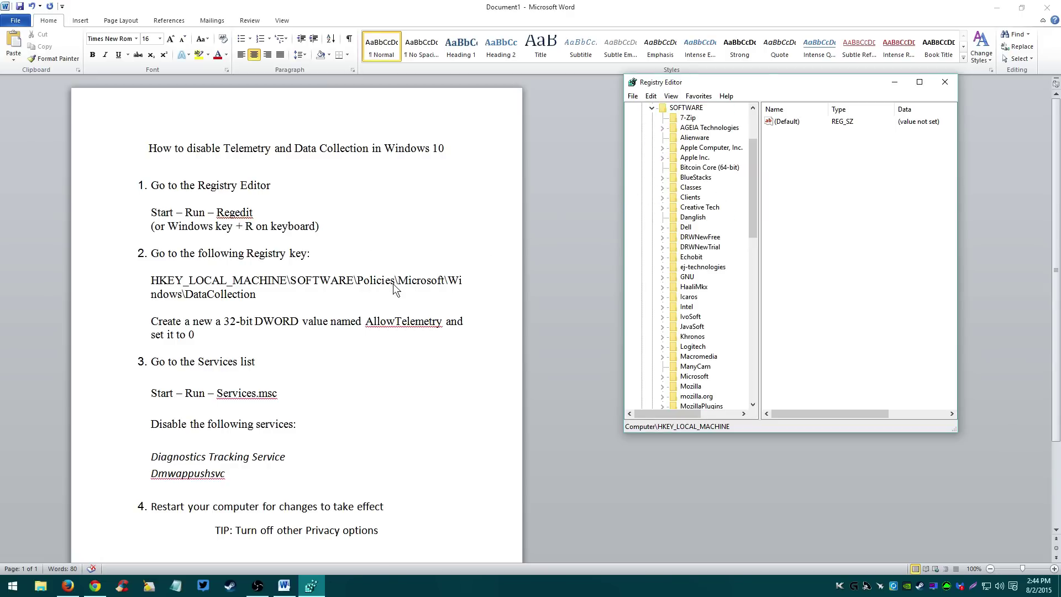
{"action": "key", "text": "p"}
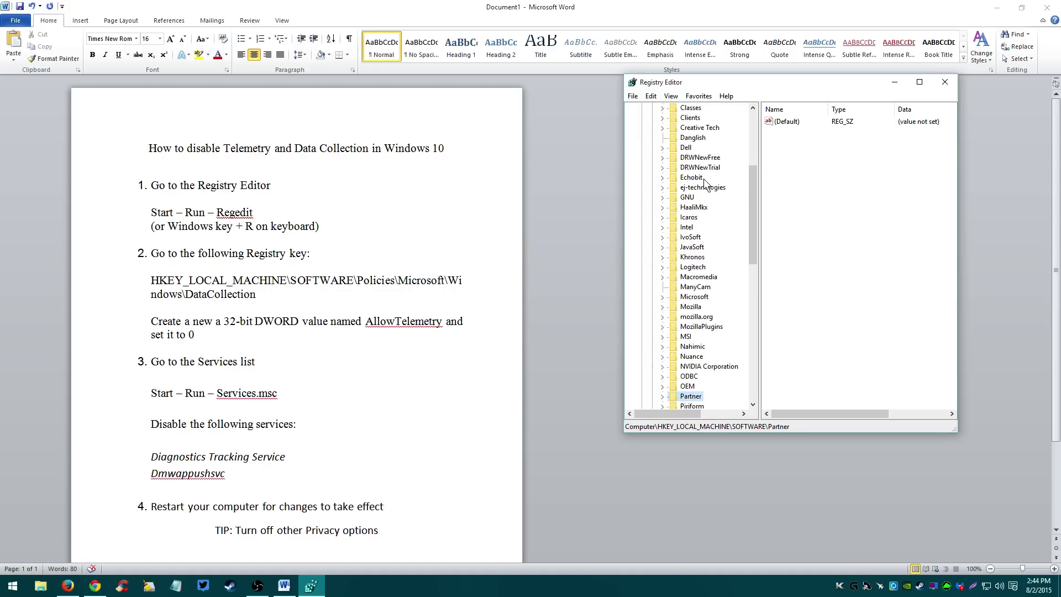
{"action": "left_click_drag", "start_coordinate": [756, 217], "coordinate": [757, 250]}
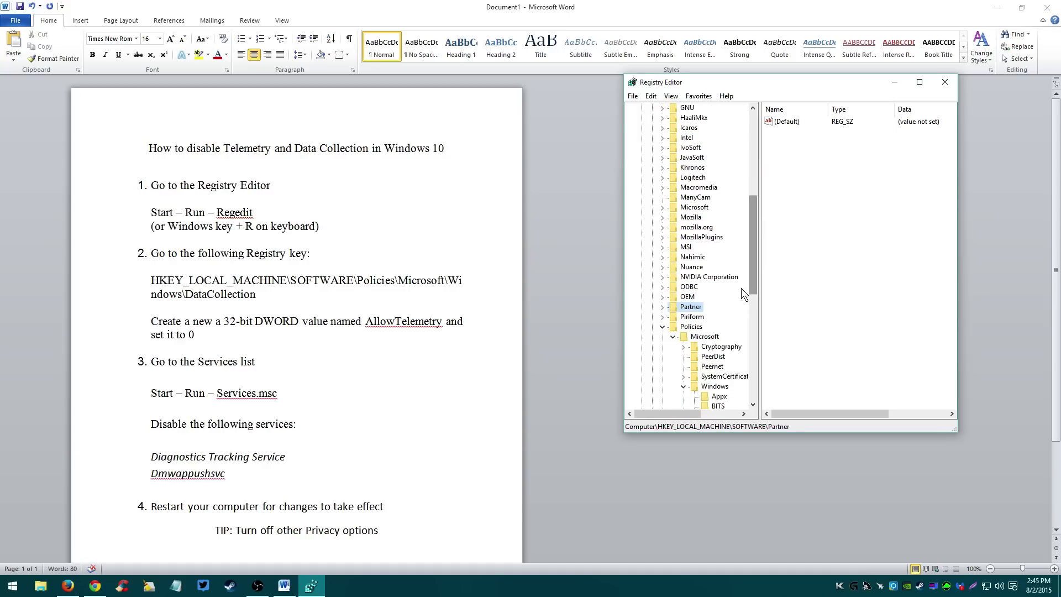
{"action": "scroll", "coordinate": [747, 291], "scroll_direction": "down", "scroll_amount": 2}
{"action": "left_click", "coordinate": [662, 258]}
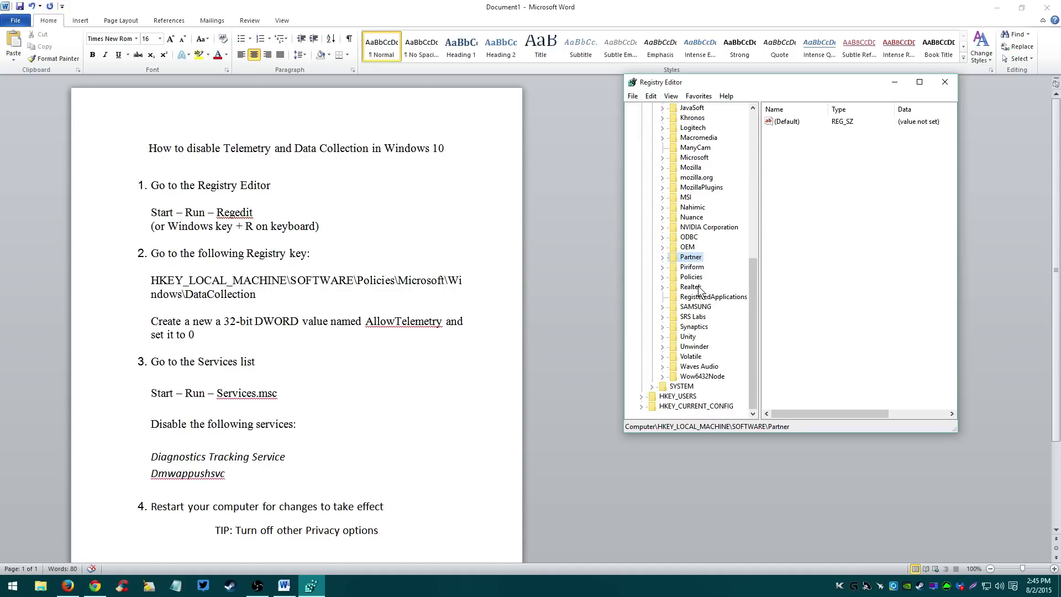
{"action": "left_click", "coordinate": [662, 277]}
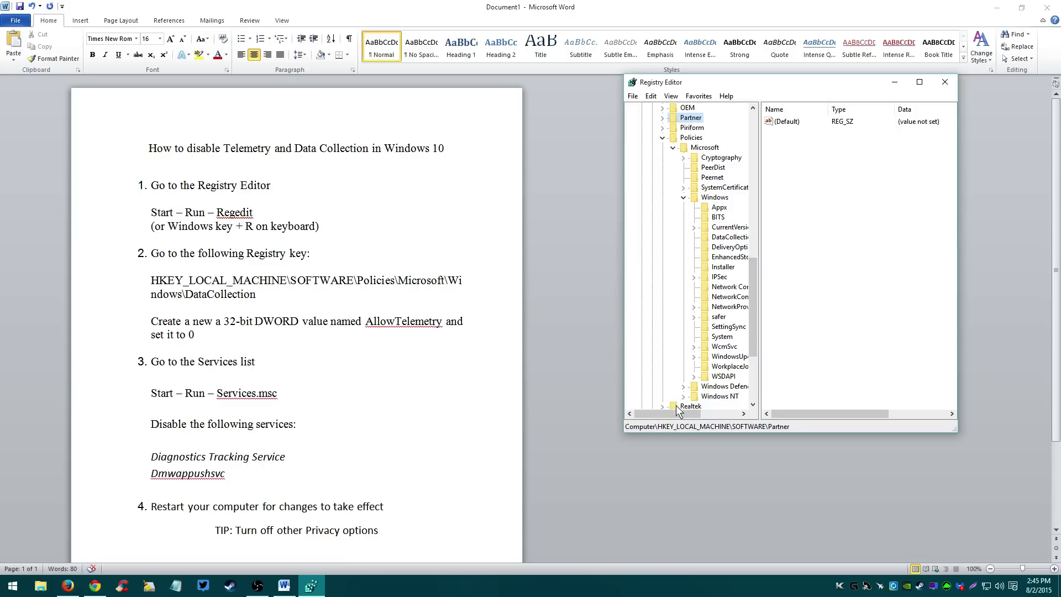
{"action": "left_click_drag", "start_coordinate": [685, 415], "coordinate": [712, 426]}
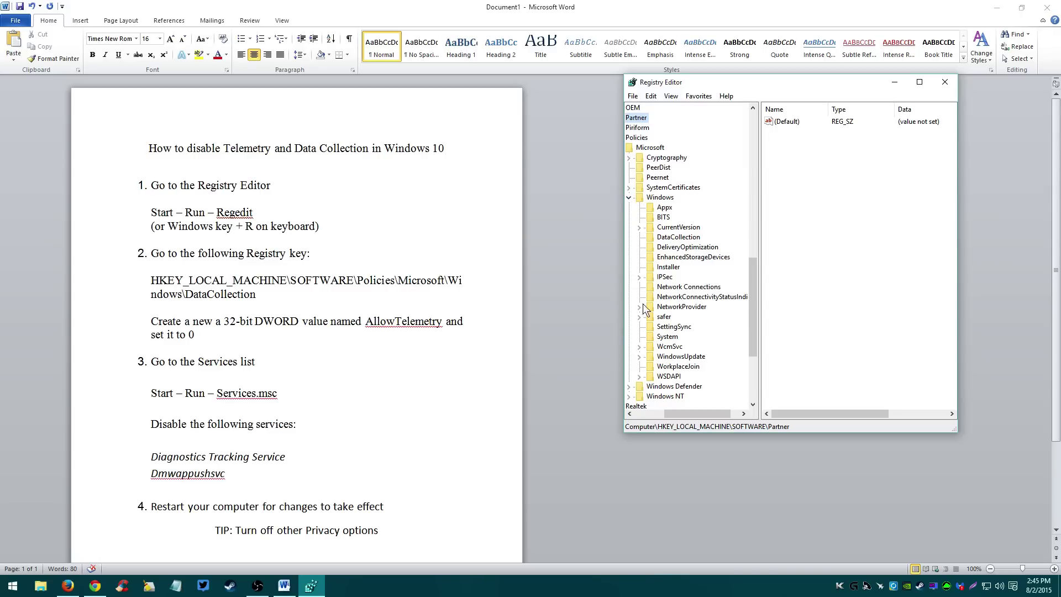
{"action": "left_click_drag", "start_coordinate": [684, 412], "coordinate": [667, 405]}
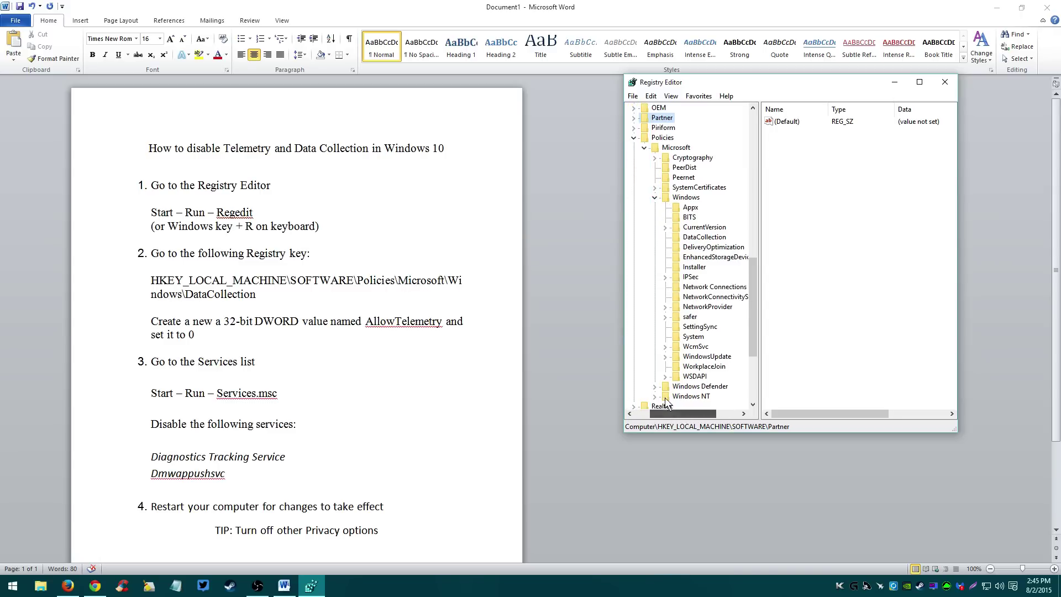
- Expand Microsoft > Windows and select DataCollection, showing AllowTelemetry set to 0
{"action": "left_click", "coordinate": [644, 147]}
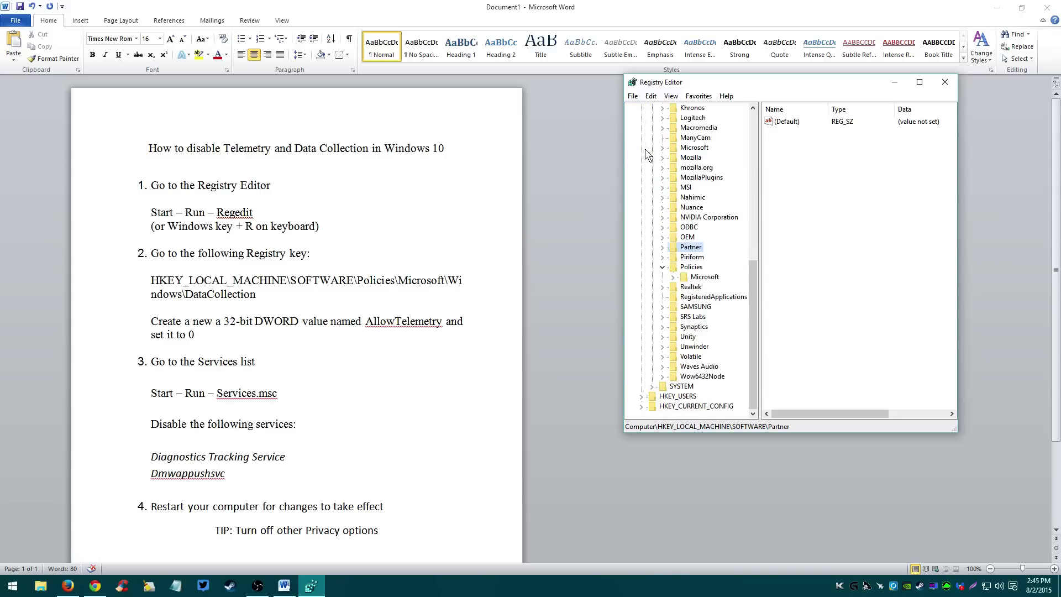
{"action": "left_click", "coordinate": [673, 277]}
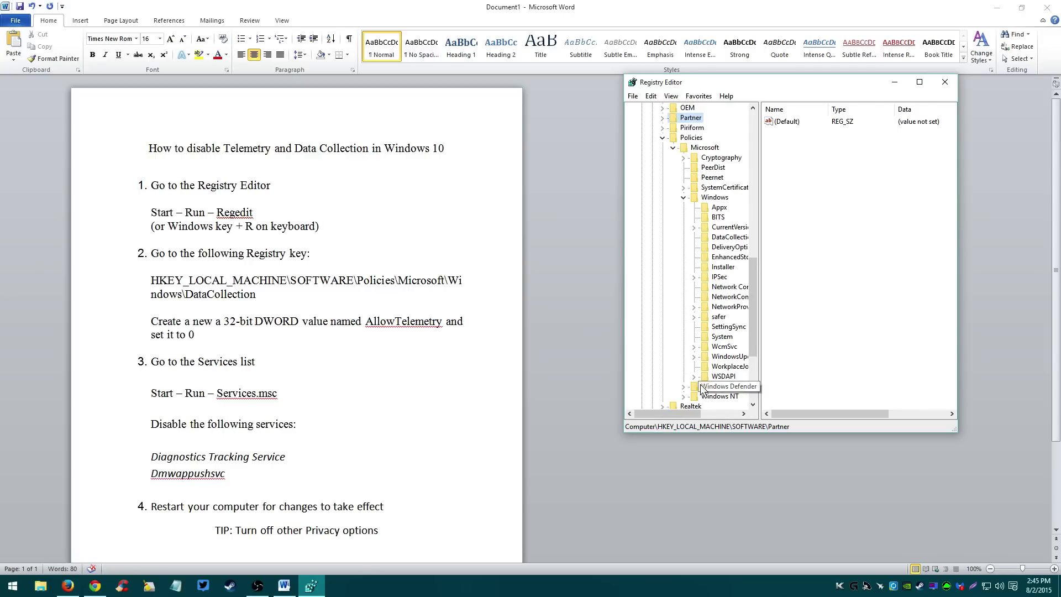
{"action": "left_click", "coordinate": [684, 198]}
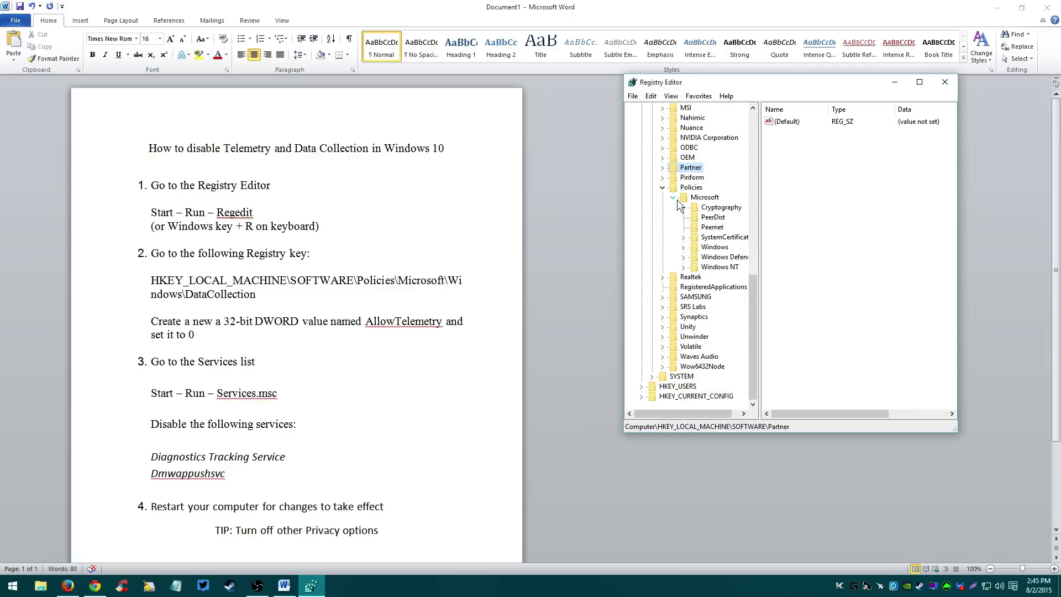
{"action": "left_click", "coordinate": [684, 247]}
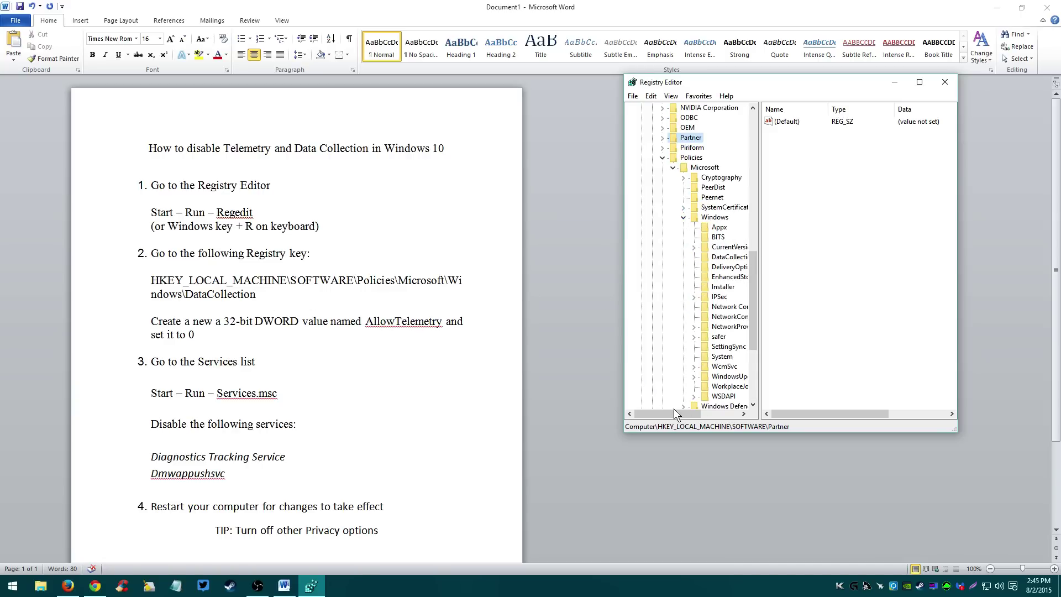
{"action": "left_click_drag", "start_coordinate": [674, 412], "coordinate": [687, 413]}
{"action": "left_click", "coordinate": [660, 217]}
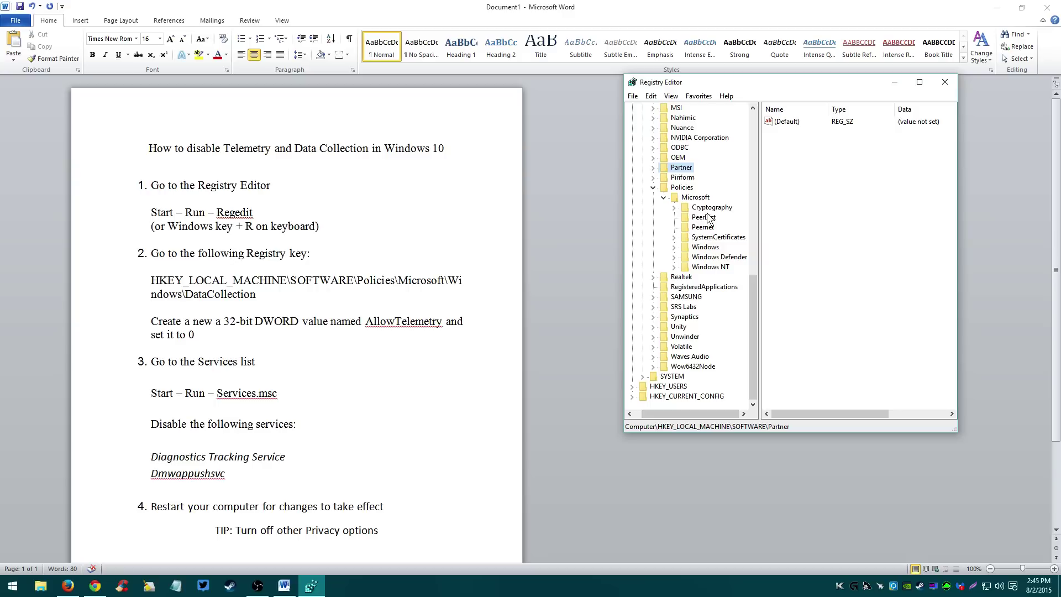
{"action": "left_click", "coordinate": [676, 248]}
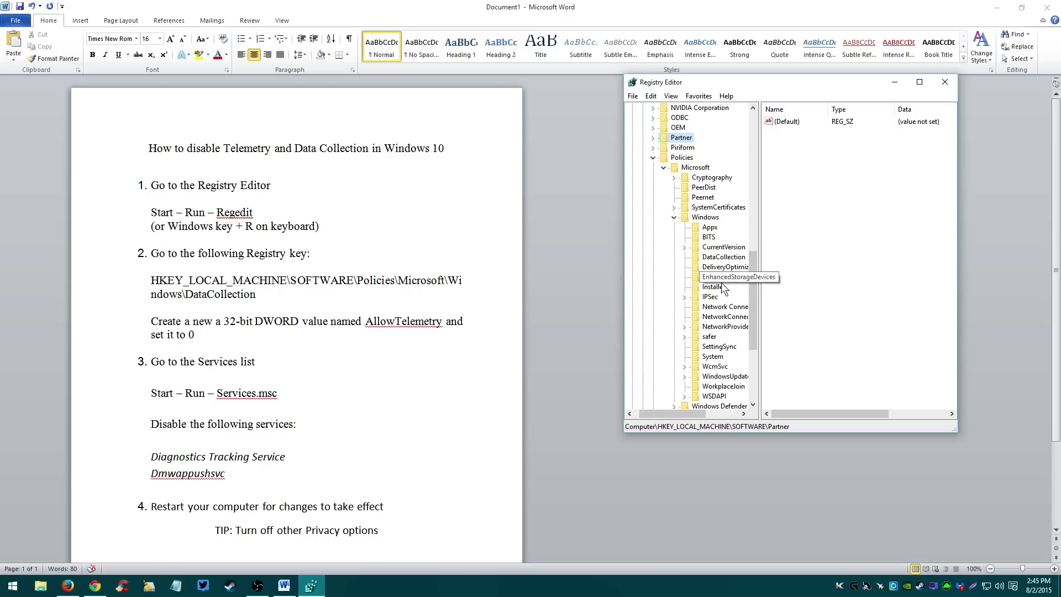
{"action": "left_click", "coordinate": [726, 258]}
{"action": "left_click", "coordinate": [726, 267]}
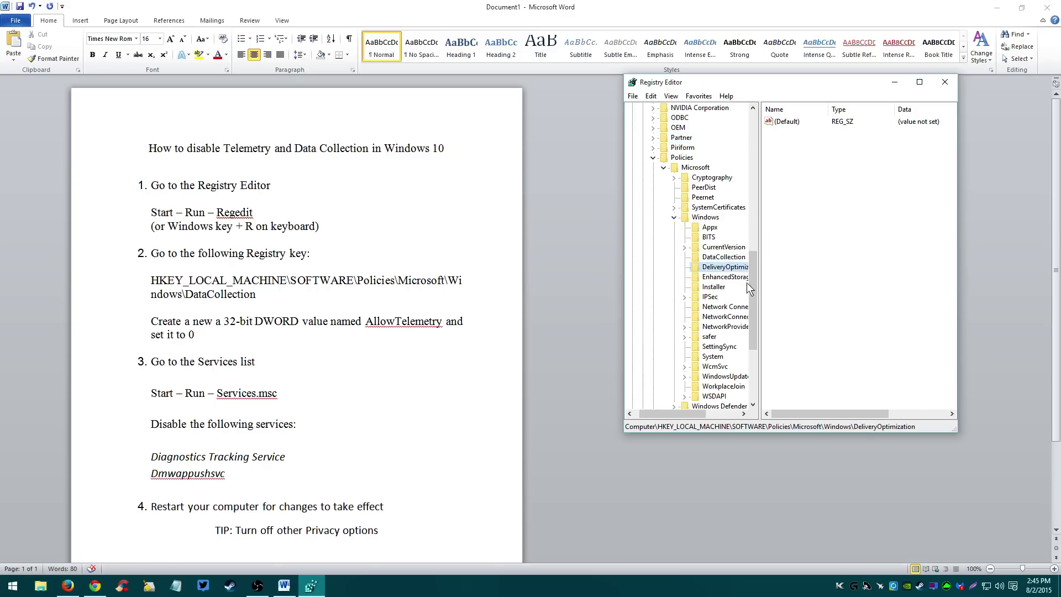
{"action": "left_click", "coordinate": [722, 257]}
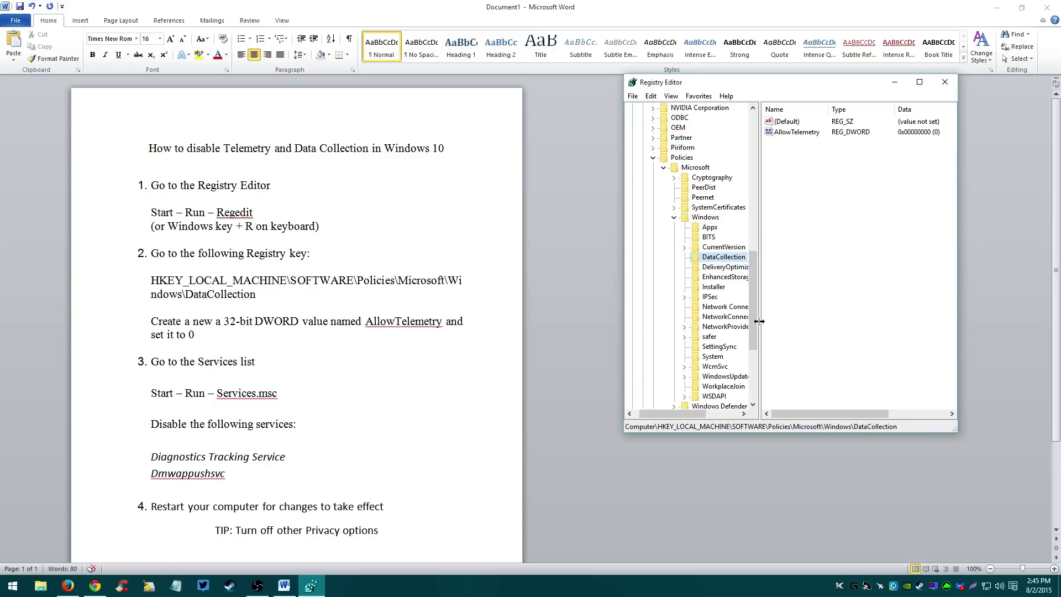
{"action": "left_click_drag", "start_coordinate": [761, 323], "coordinate": [754, 326]}
{"action": "scroll", "coordinate": [681, 416], "scroll_direction": "right", "scroll_amount": 2}
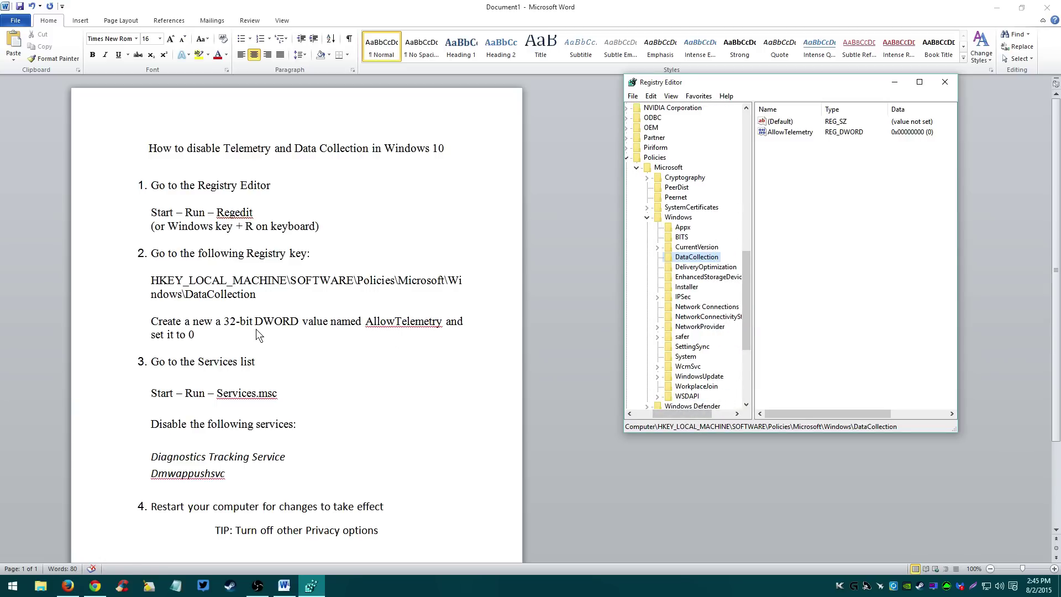
- Cancel the deletion of AllowTelemetry to keep it, then reselect DataCollection
{"action": "left_click", "coordinate": [814, 167]}
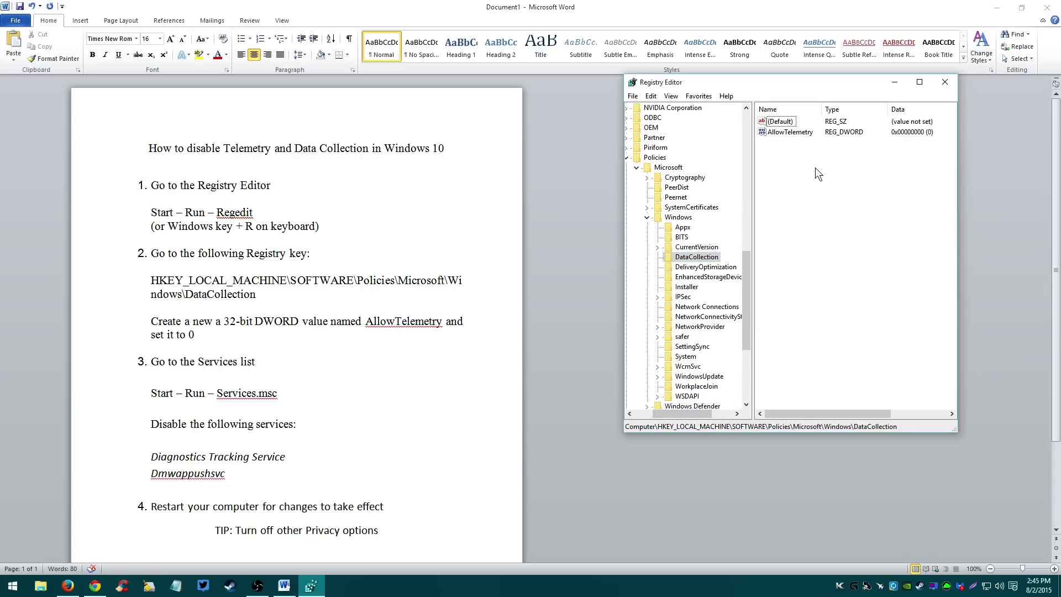
{"action": "left_click", "coordinate": [798, 132]}
{"action": "right_click", "coordinate": [797, 132]}
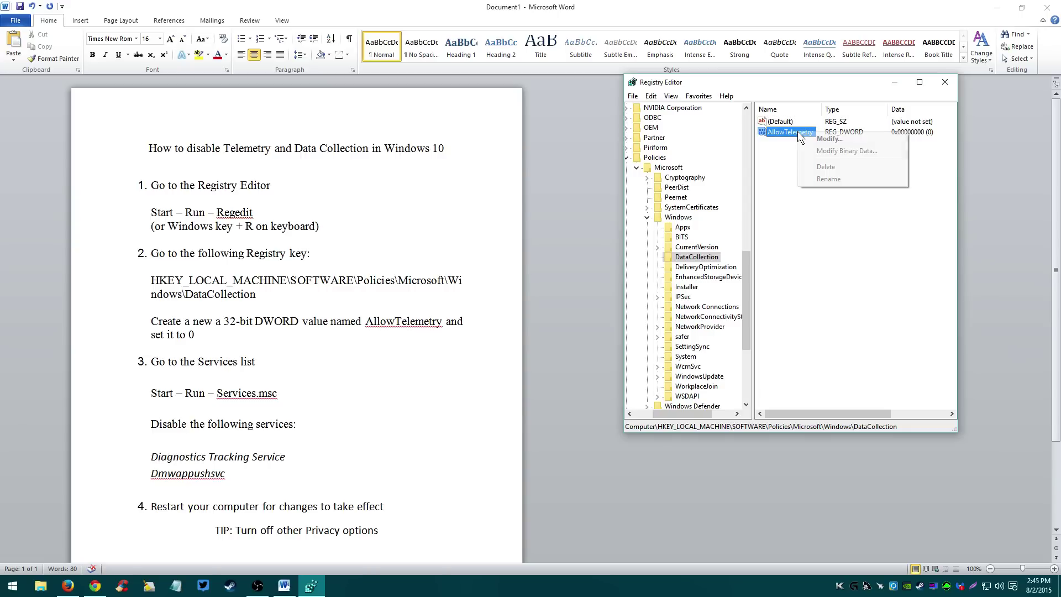
{"action": "left_click", "coordinate": [847, 166]}
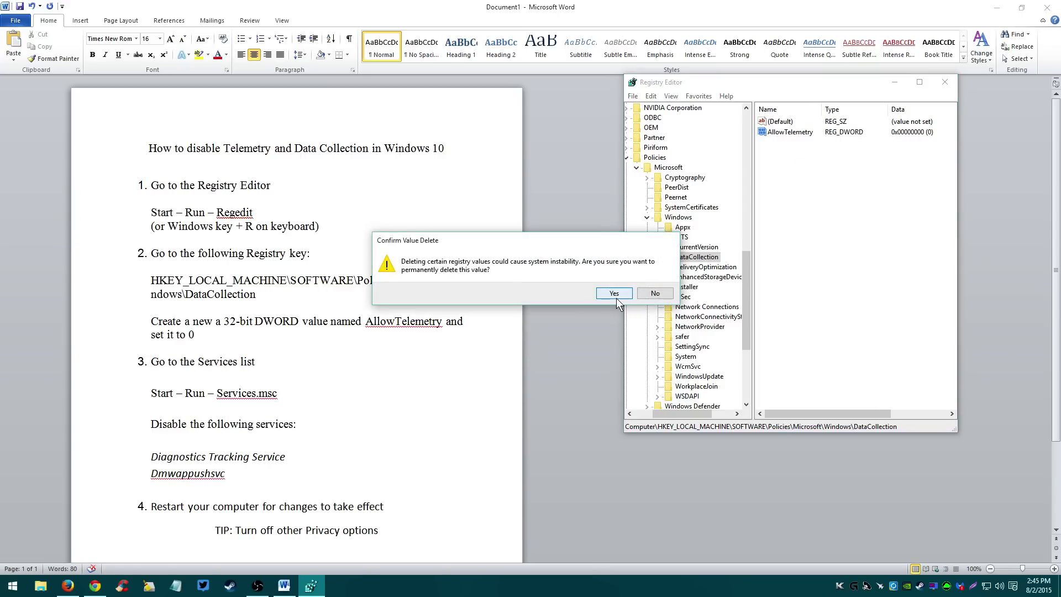
{"action": "left_click", "coordinate": [655, 293]}
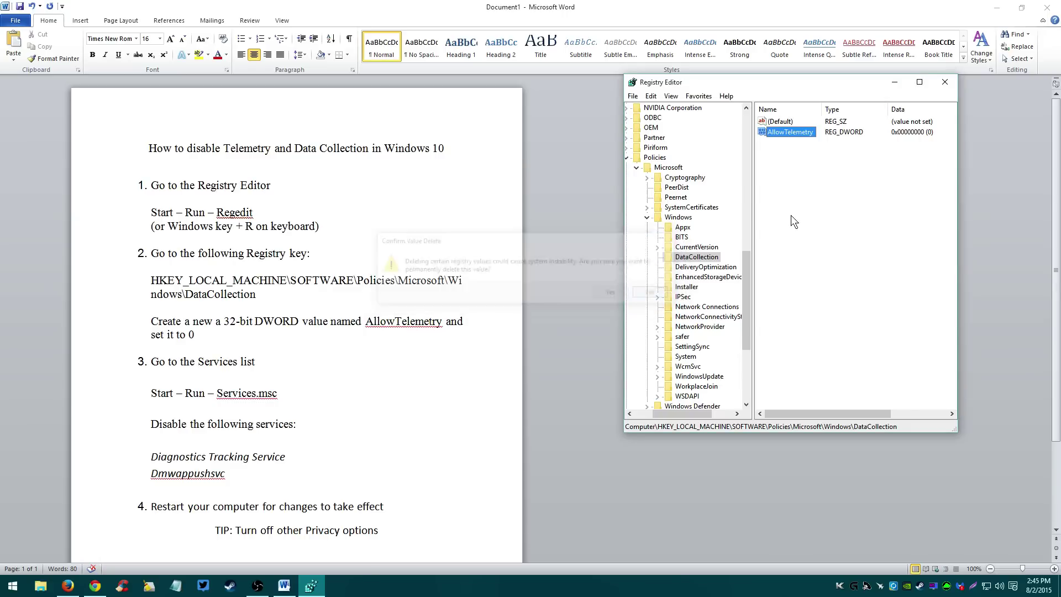
{"action": "right_click", "coordinate": [794, 200]}
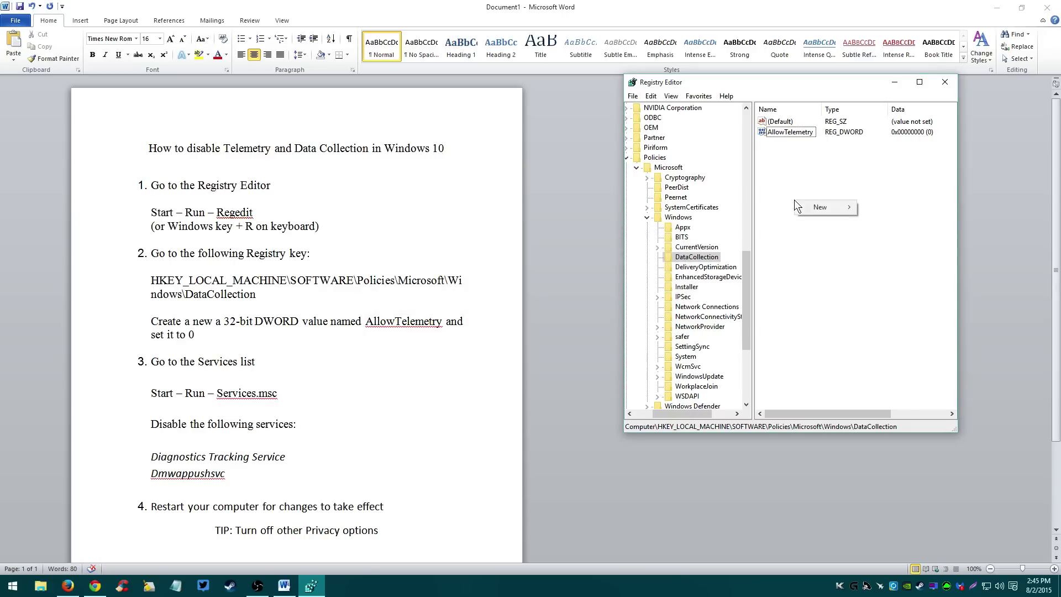
{"action": "right_click", "coordinate": [774, 177]}
{"action": "left_click", "coordinate": [771, 175]}
{"action": "left_click", "coordinate": [699, 258]}
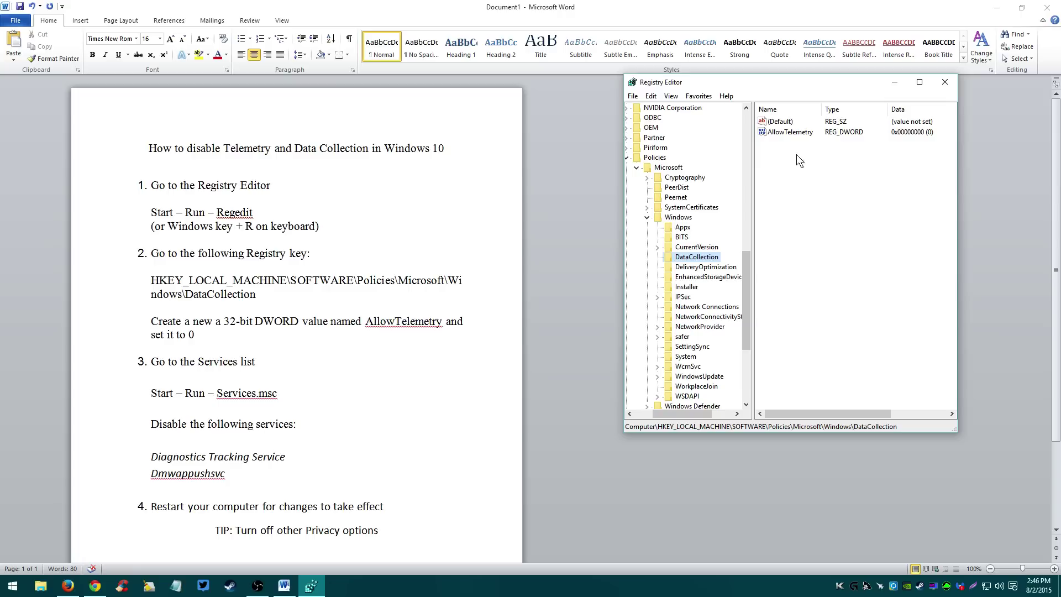
{"action": "left_click", "coordinate": [791, 216]}
- Add a DWORD (32-bit) value named 'AllowTelemtry' with data 0
{"action": "right_click", "coordinate": [787, 187]}
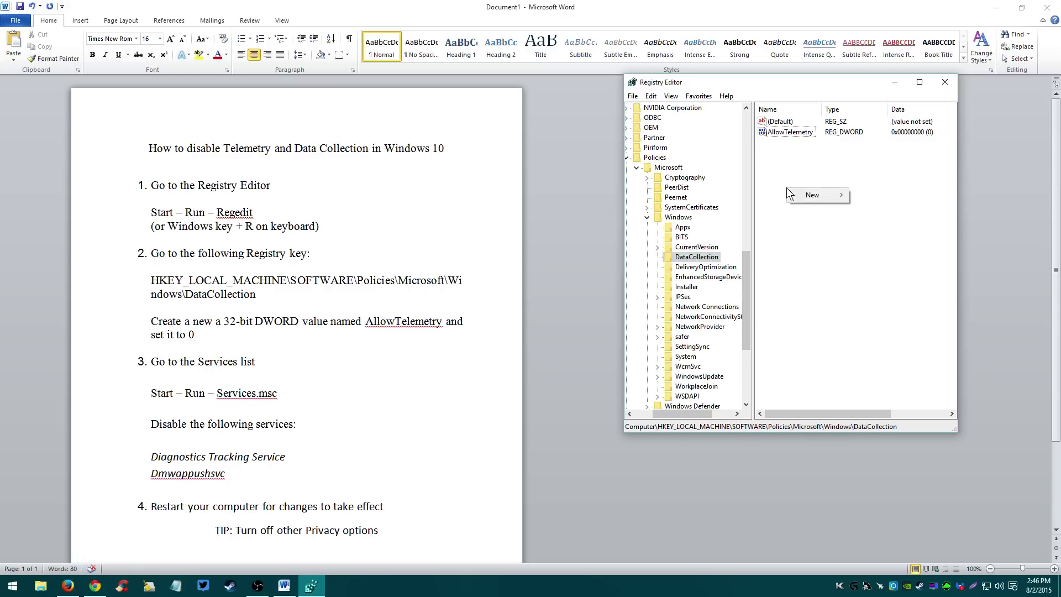
{"action": "mouse_move", "coordinate": [801, 195]}
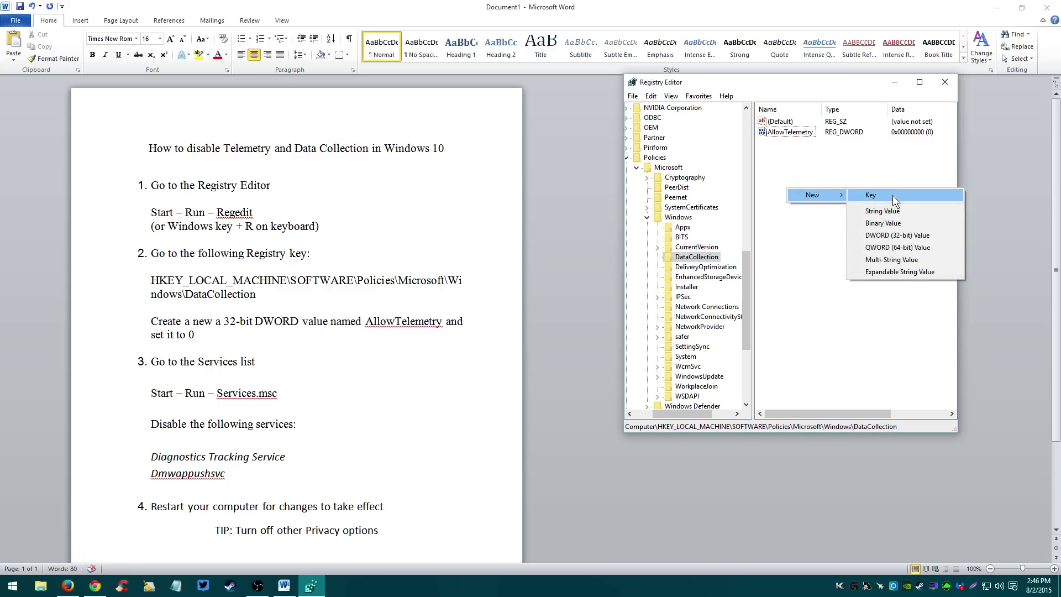
{"action": "left_click", "coordinate": [936, 234]}
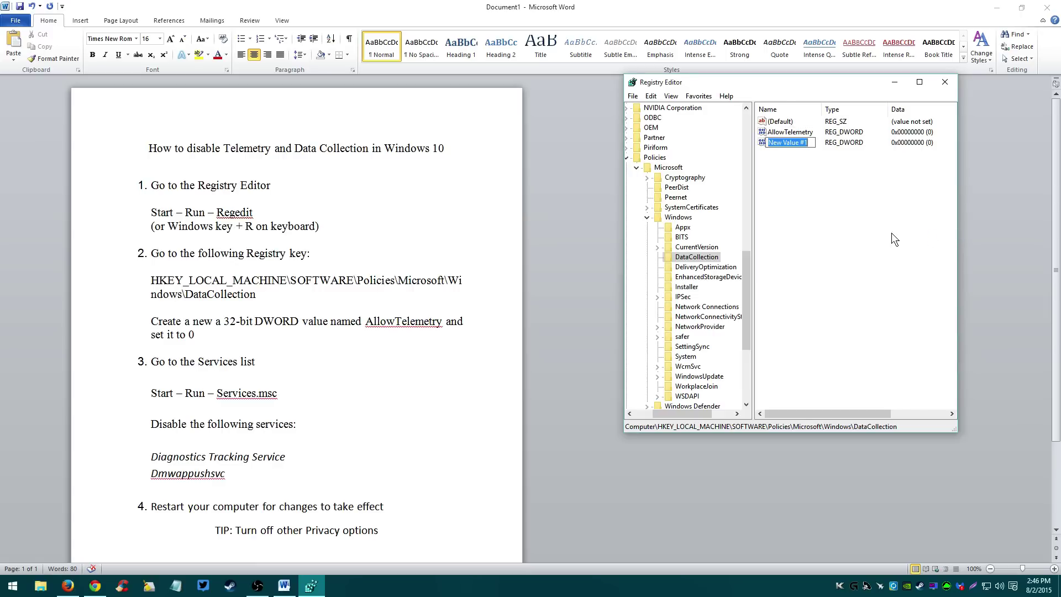
{"action": "type", "text": "AllowTelemtry"}
{"action": "key", "text": "Return"}
{"action": "double_click", "coordinate": [806, 143]}
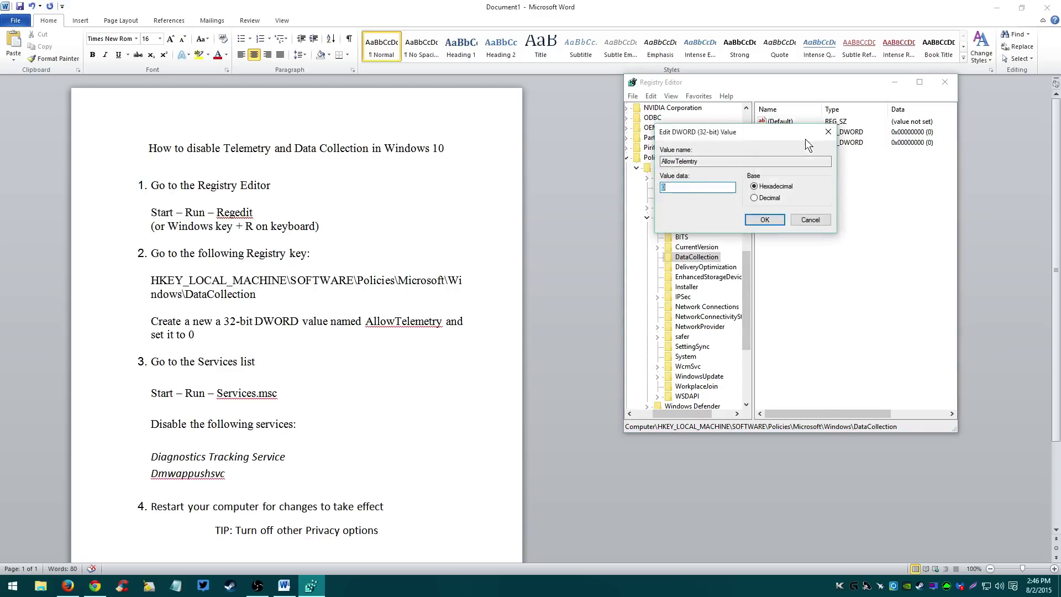
{"action": "left_click", "coordinate": [686, 187]}
{"action": "left_click", "coordinate": [765, 219]}
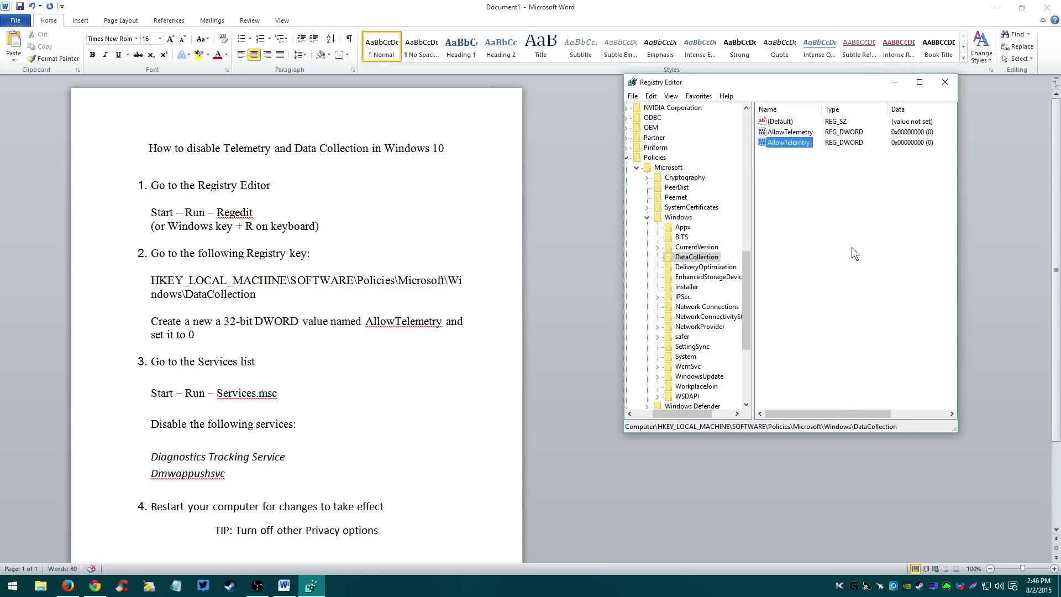
- Delete the duplicate 'AllowTelemtry' value
{"action": "right_click", "coordinate": [782, 145]}
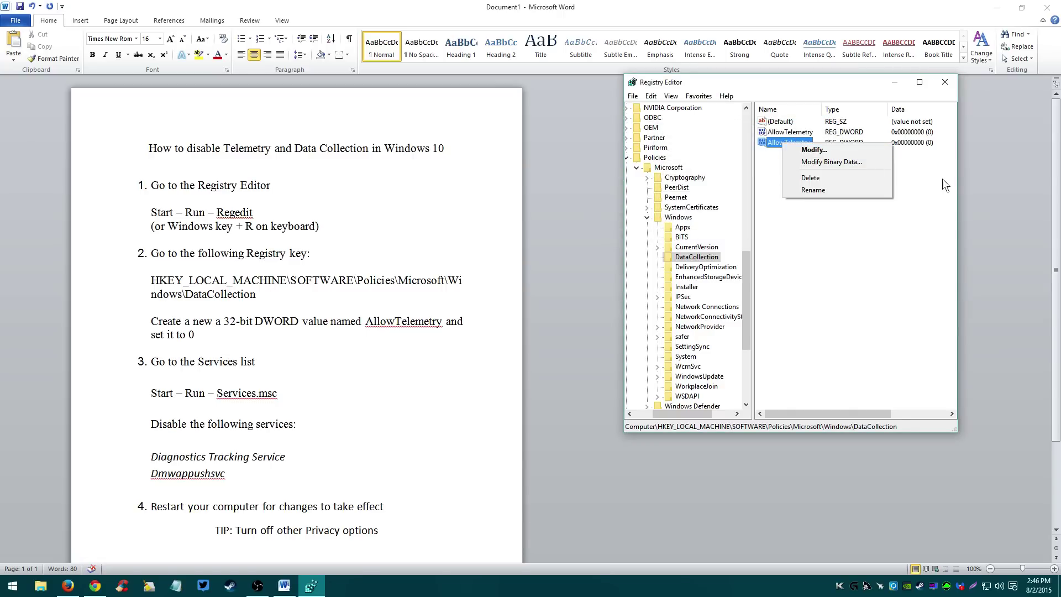
{"action": "left_click", "coordinate": [819, 178]}
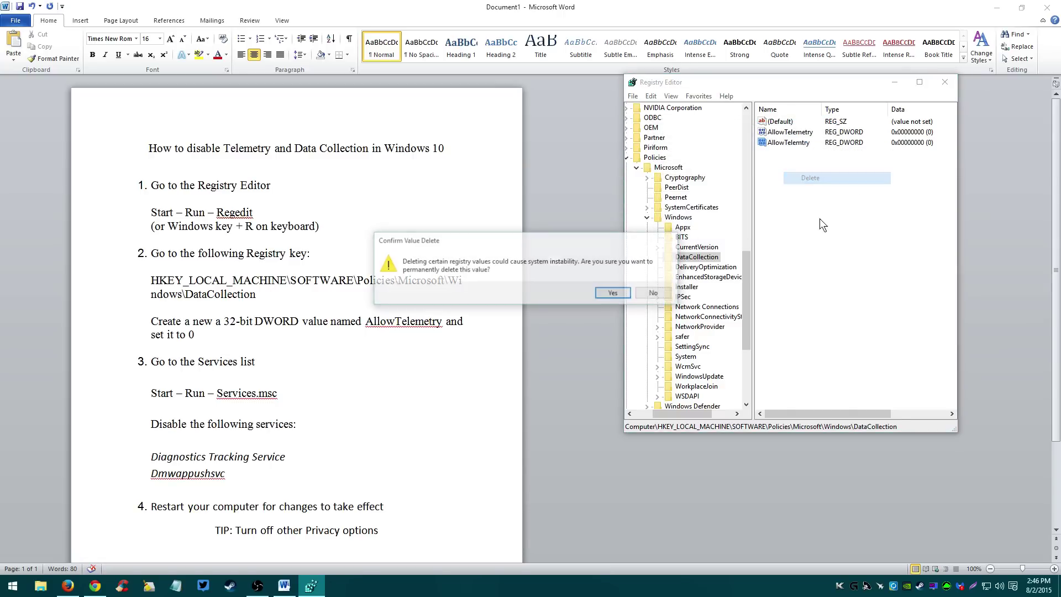
{"action": "left_click", "coordinate": [616, 292]}
- Confirm AllowTelemetry still holds 0, then close Registry Editor
{"action": "double_click", "coordinate": [794, 134]}
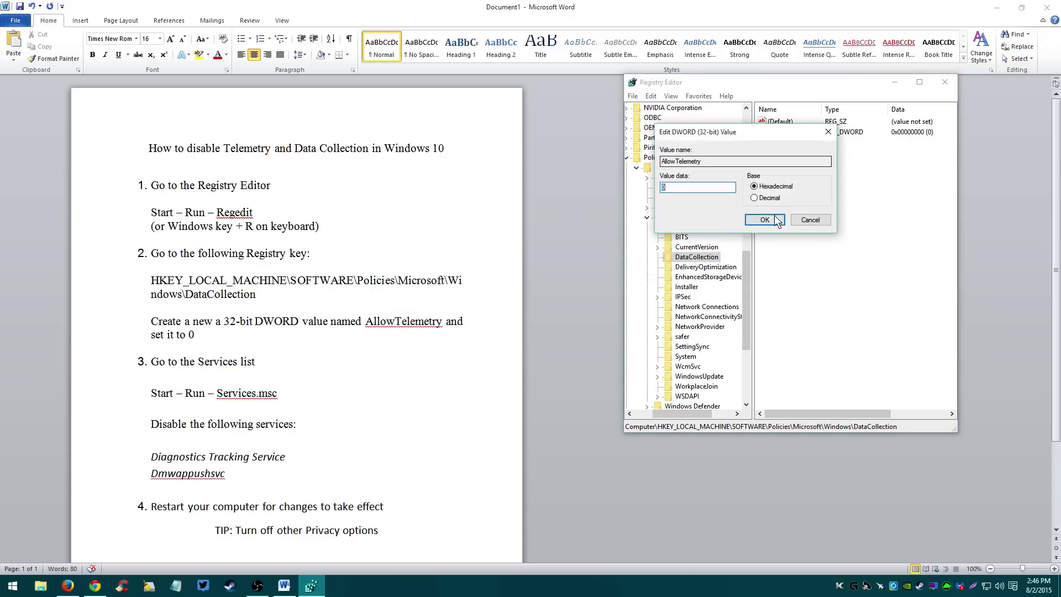
{"action": "left_click", "coordinate": [763, 220]}
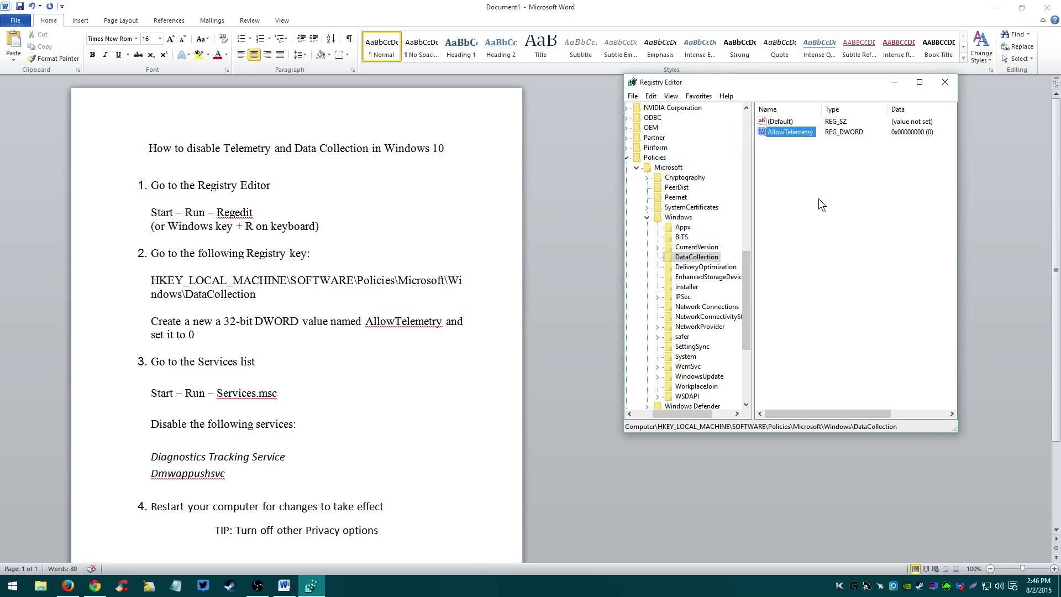
{"action": "left_click", "coordinate": [819, 199]}
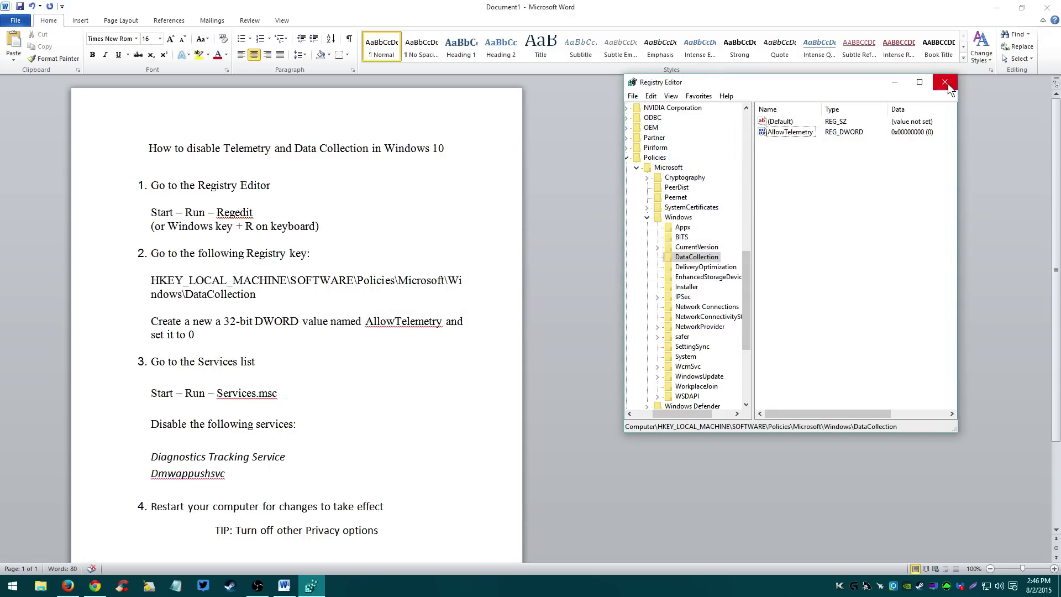
{"action": "left_click", "coordinate": [946, 83]}
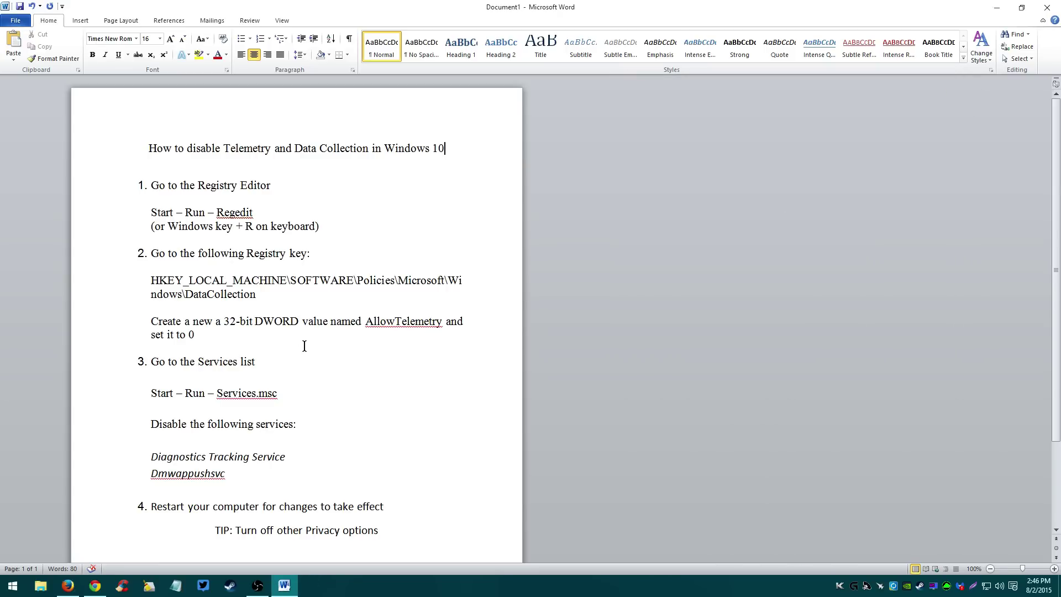
- Open the Services console by running services.msc
{"action": "key", "text": "super+r"}
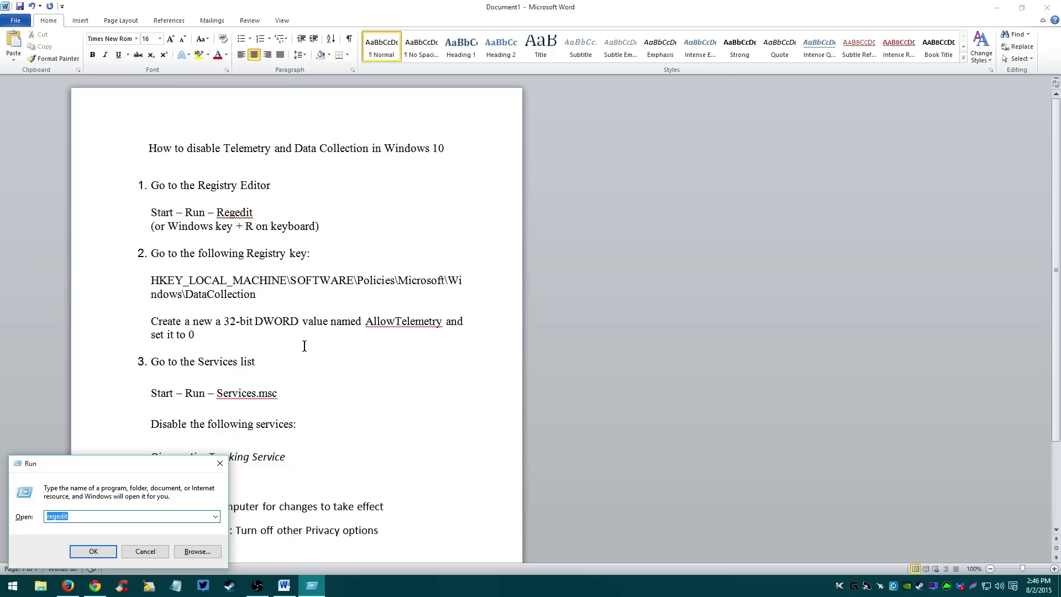
{"action": "type", "text": "services."}
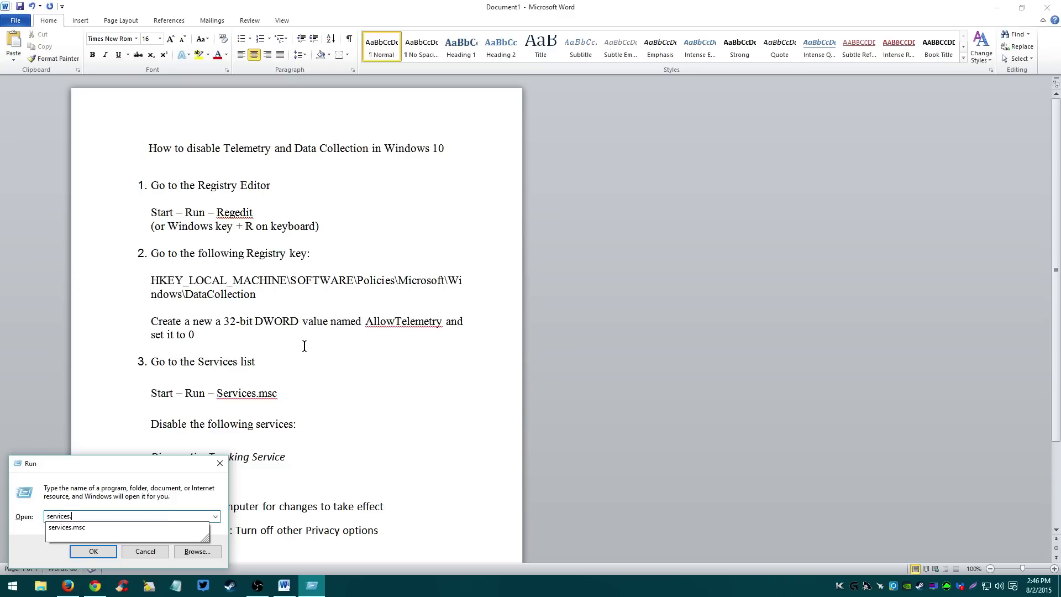
{"action": "type", "text": "msc"}
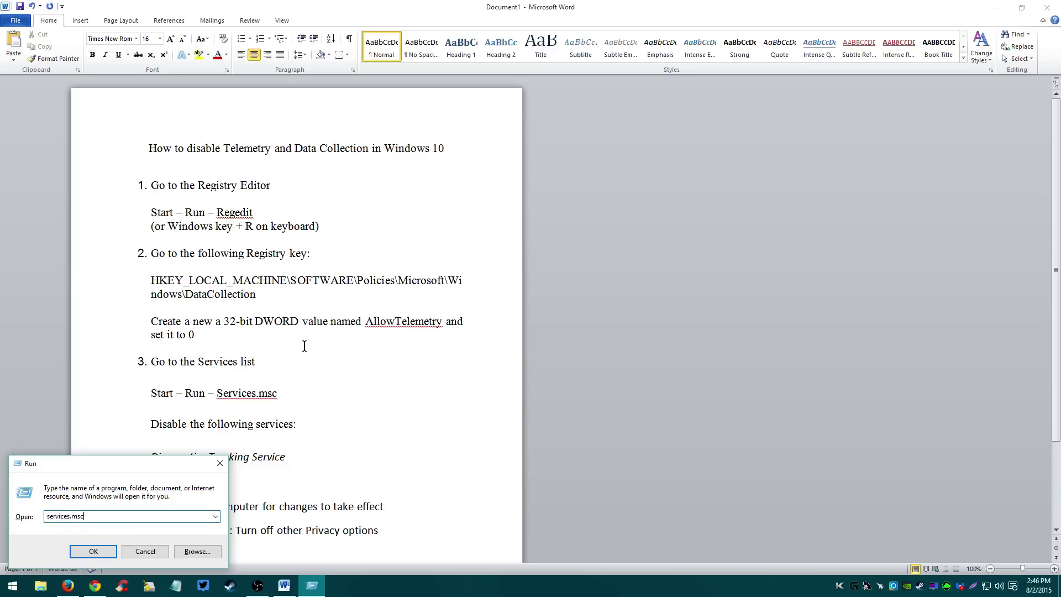
{"action": "key", "text": "Return"}
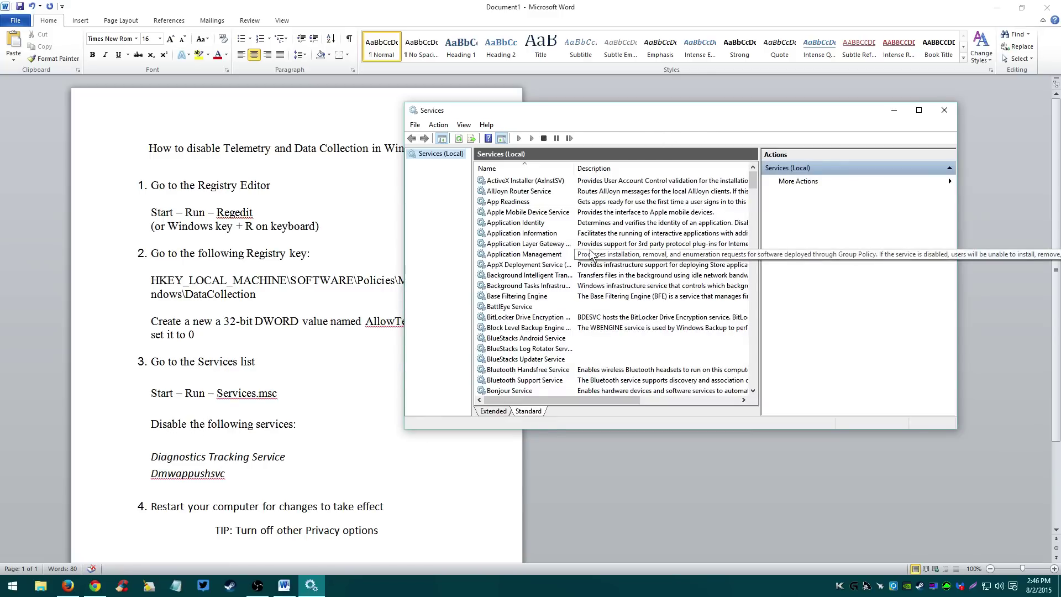
- Select Diagnostics Tracking Service and check that its Startup Type is Disabled
{"action": "left_click", "coordinate": [570, 182]}
{"action": "key", "text": "d"}
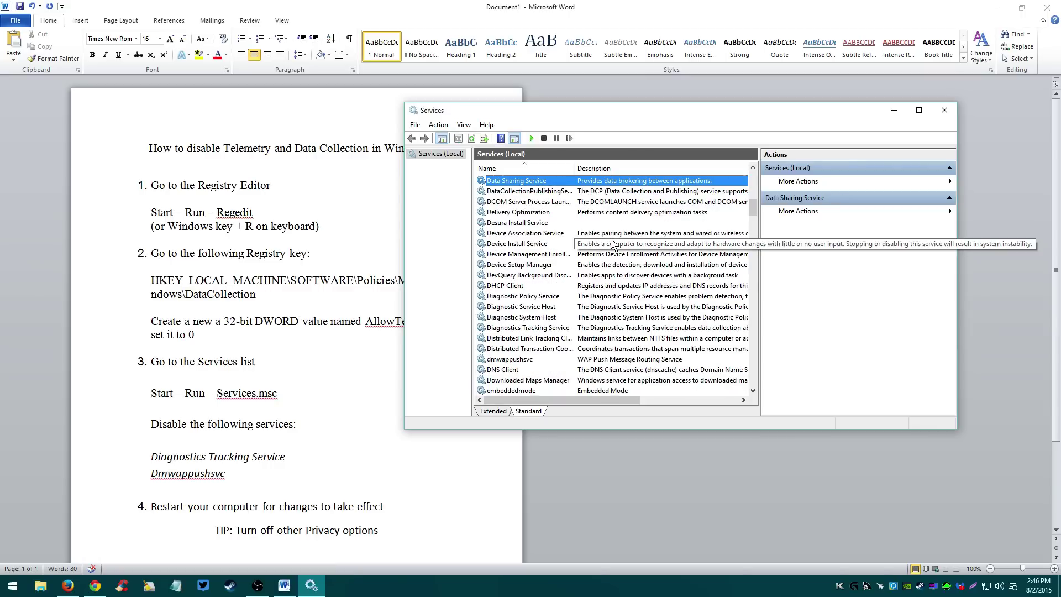
{"action": "key", "text": "Down"}
{"action": "key", "text": "Down"}
{"action": "key", "text": "Down"}
{"action": "key", "text": "Down"}
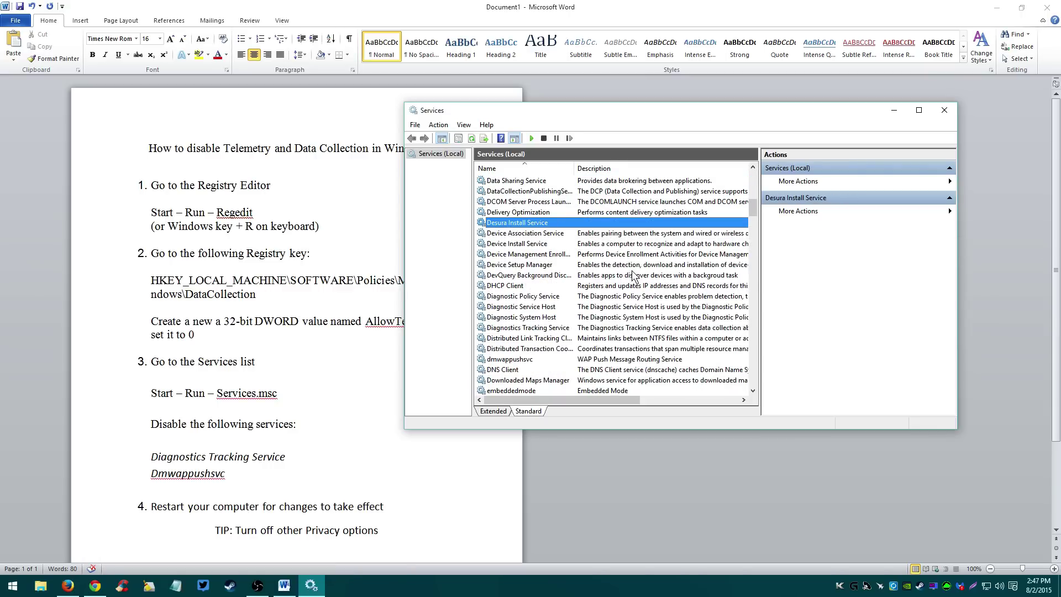
{"action": "key", "text": "Down"}
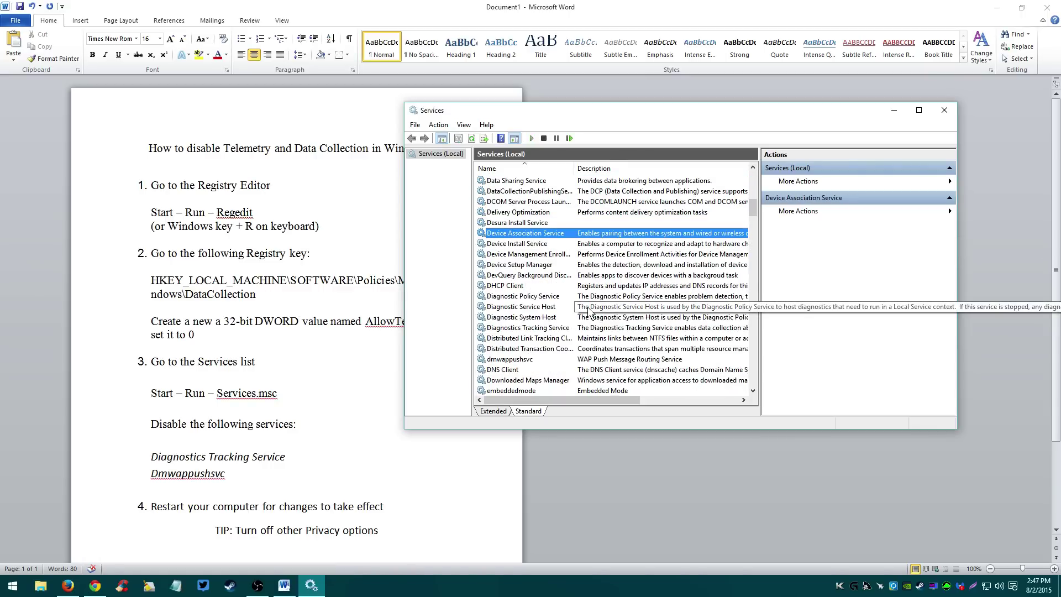
{"action": "key", "text": "Down"}
{"action": "key", "text": "Down"}
{"action": "key", "text": "Down"}
{"action": "key", "text": "Down"}
{"action": "key", "text": "Down"}
{"action": "key", "text": "Down"}
{"action": "key", "text": "Down"}
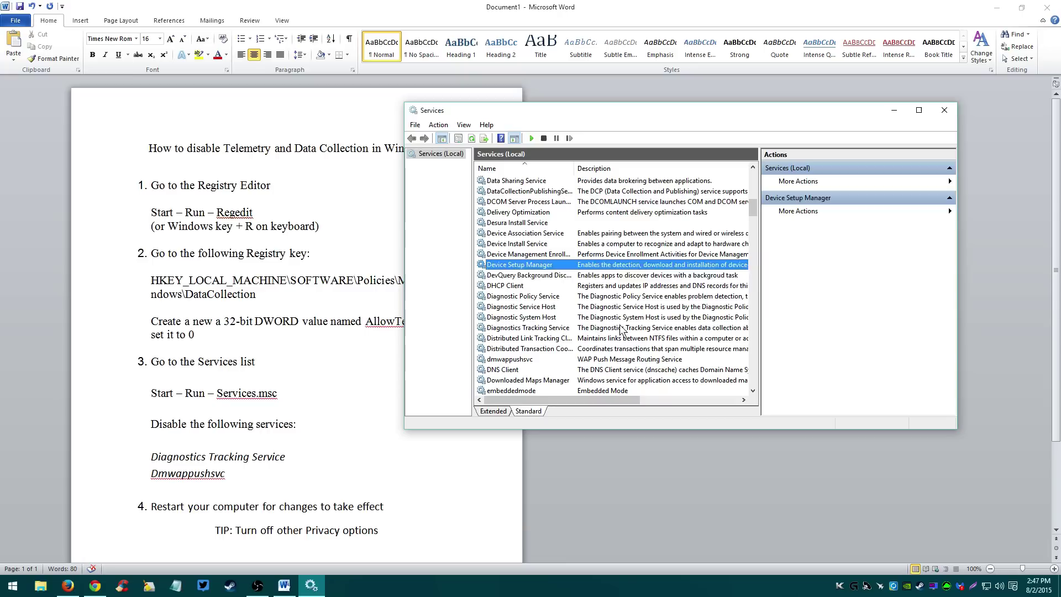
{"action": "left_click", "coordinate": [547, 329]}
{"action": "left_click_drag", "start_coordinate": [585, 400], "coordinate": [689, 402]}
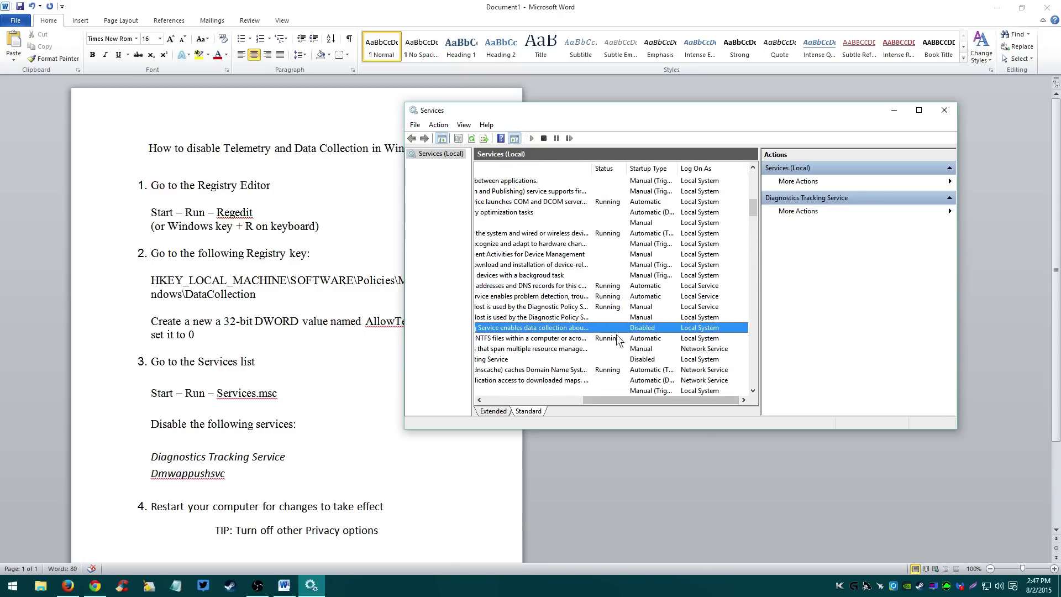
{"action": "left_click_drag", "start_coordinate": [584, 400], "coordinate": [480, 402]}
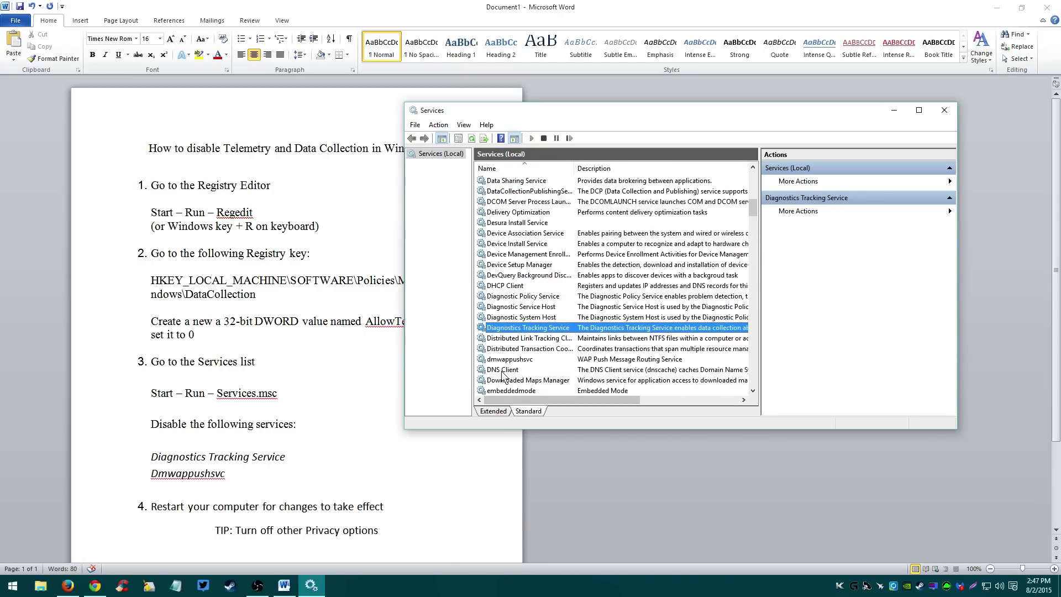
- Keep Diagnostics Tracking Service's startup type as Disabled and close its properties
{"action": "double_click", "coordinate": [513, 328]}
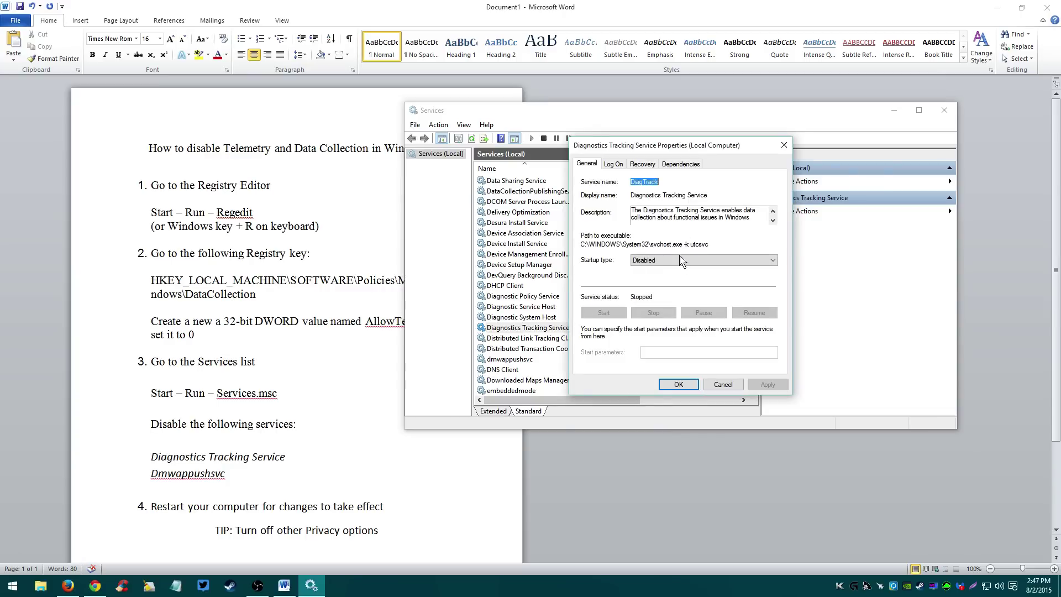
{"action": "left_click", "coordinate": [678, 260]}
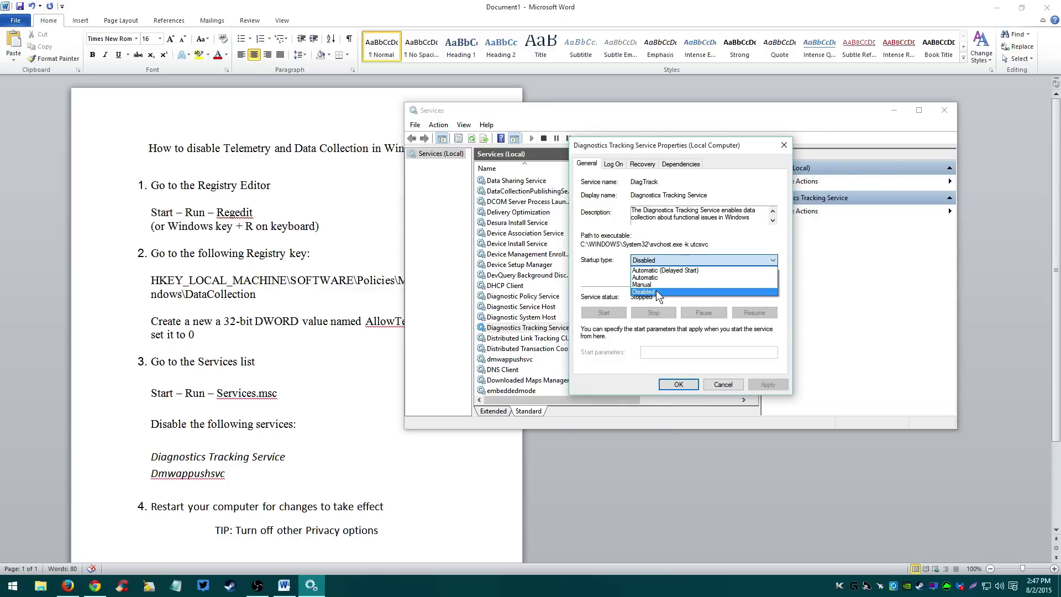
{"action": "left_click", "coordinate": [657, 292]}
{"action": "left_click", "coordinate": [678, 385]}
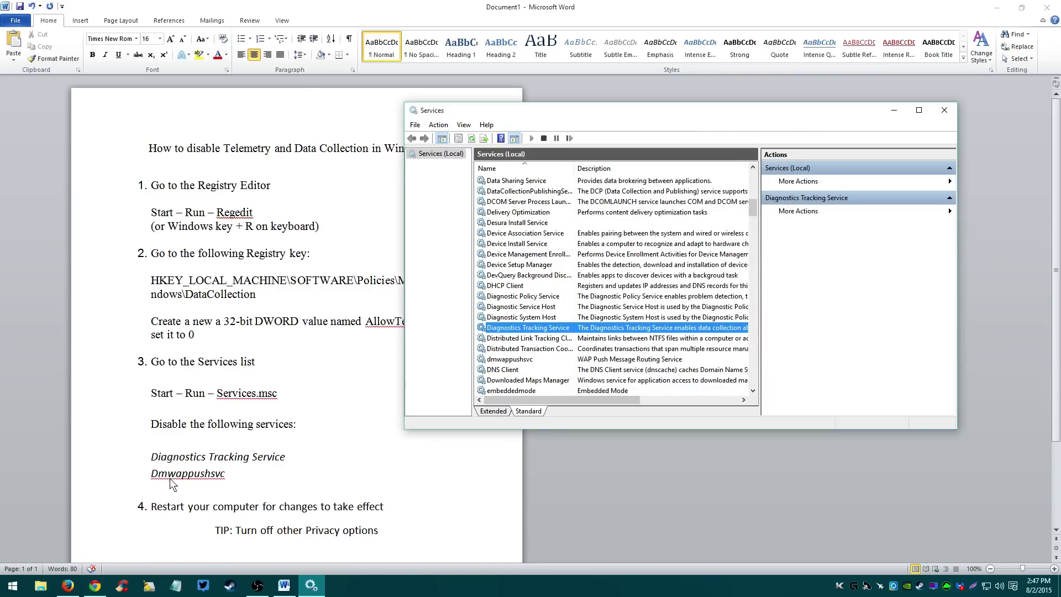
- Set dmwappushsvc's startup type to Disabled, apply it, and close Services
{"action": "double_click", "coordinate": [531, 363]}
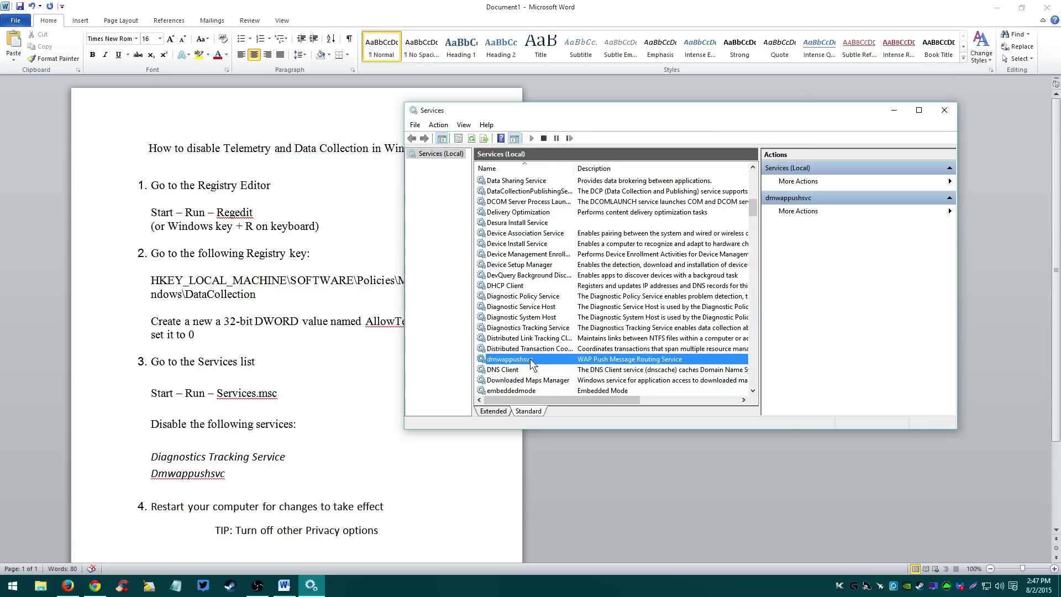
{"action": "left_click", "coordinate": [678, 257]}
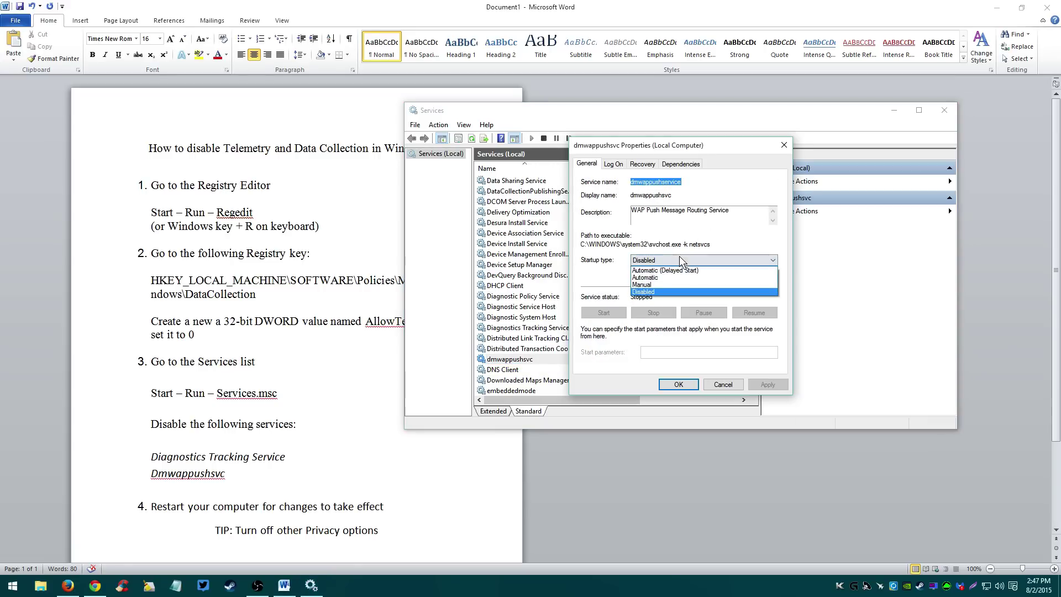
{"action": "left_click", "coordinate": [655, 291]}
{"action": "left_click", "coordinate": [768, 383]}
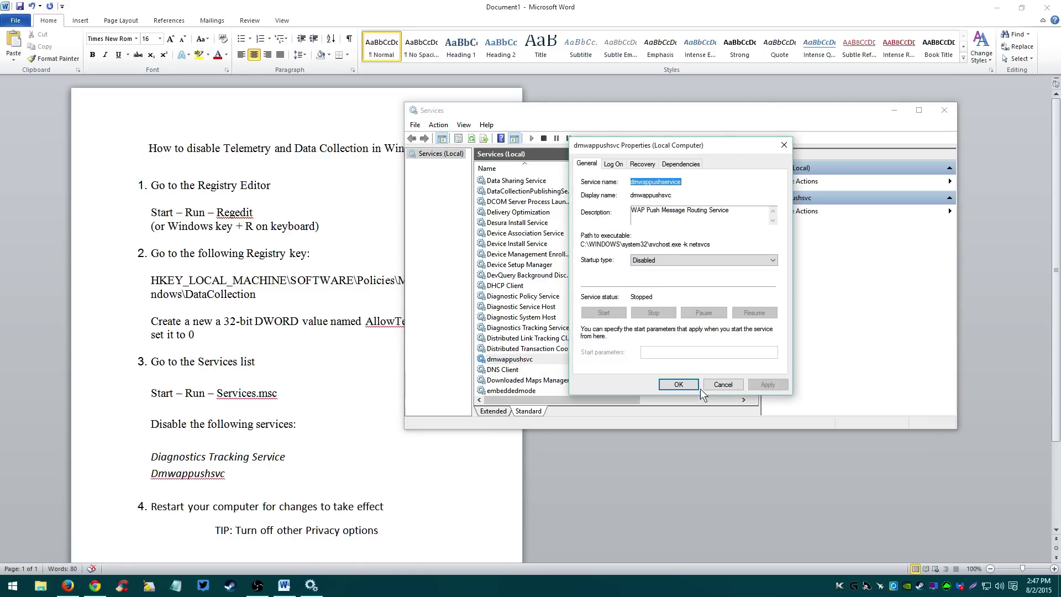
{"action": "left_click", "coordinate": [669, 384]}
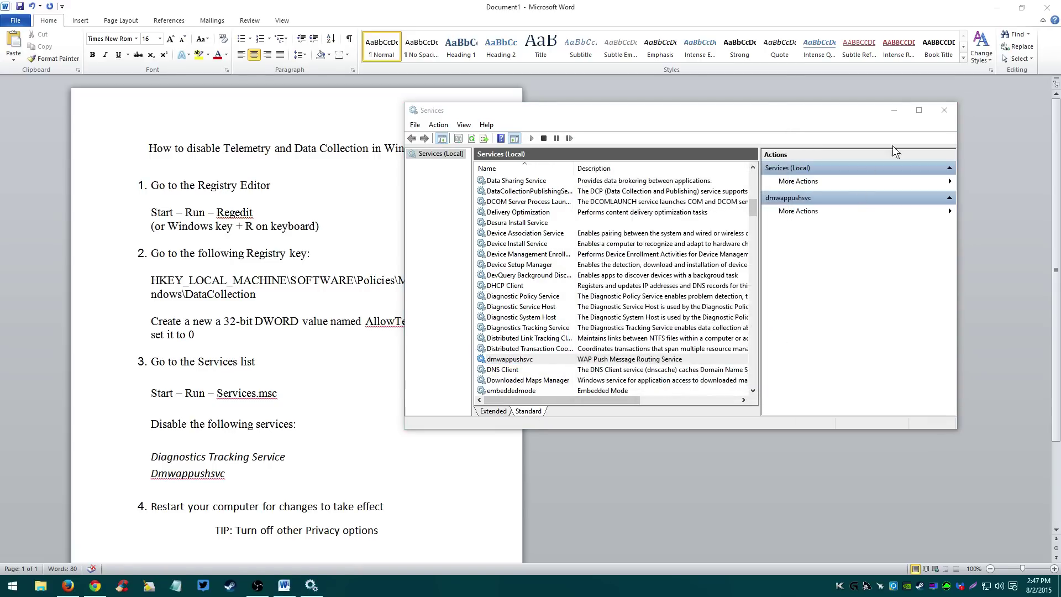
{"action": "left_click", "coordinate": [944, 110]}
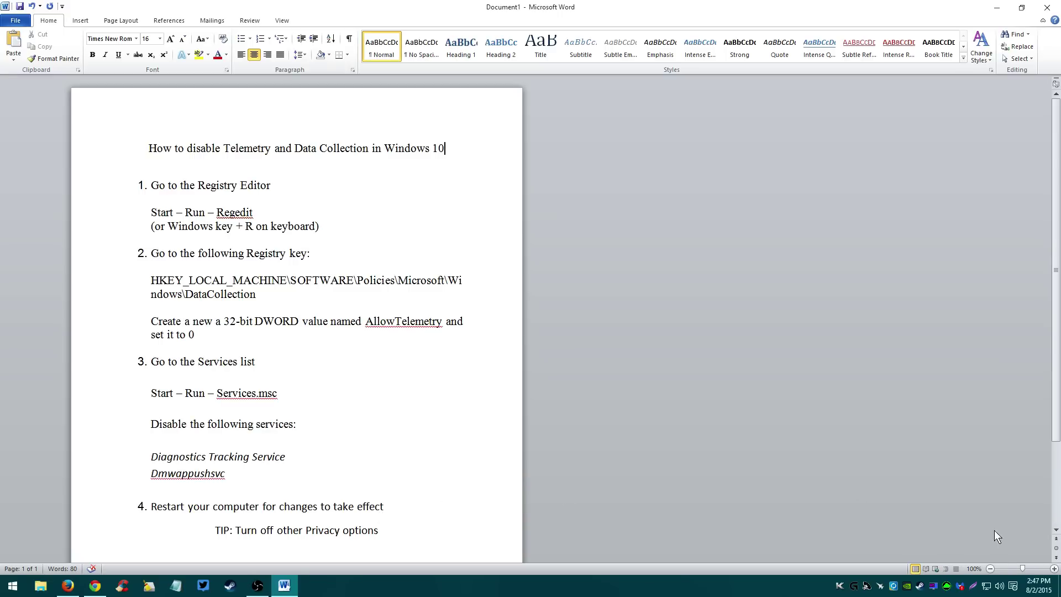
- Open the Action Center from the taskbar tray
{"action": "left_click", "coordinate": [1014, 589]}
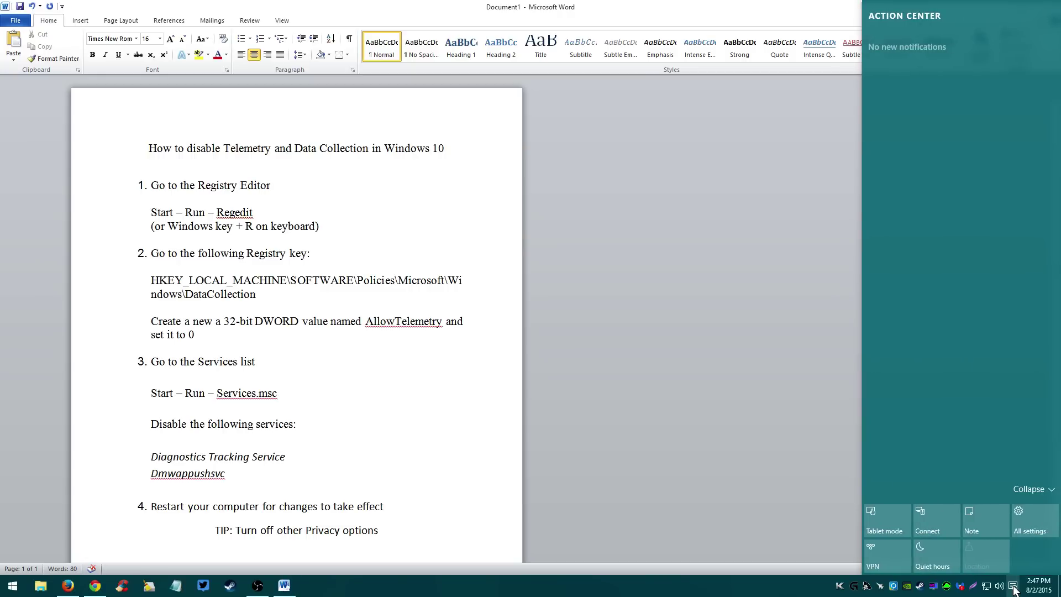
- Open All settings > Privacy and stretch the Settings window taller to show every category
{"action": "left_click", "coordinate": [1034, 525]}
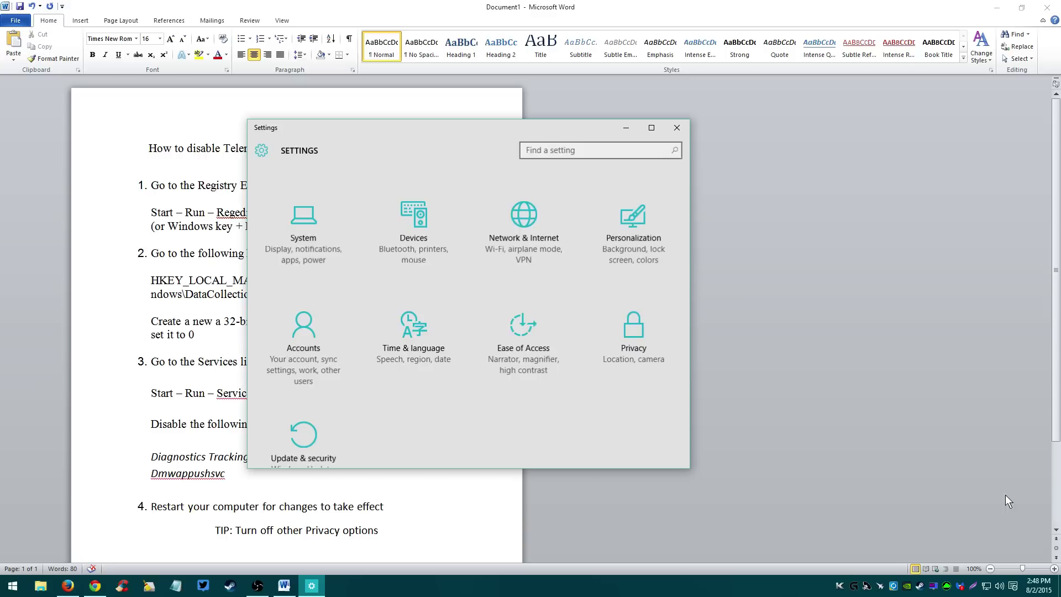
{"action": "left_click_drag", "start_coordinate": [581, 99], "coordinate": [610, 80]}
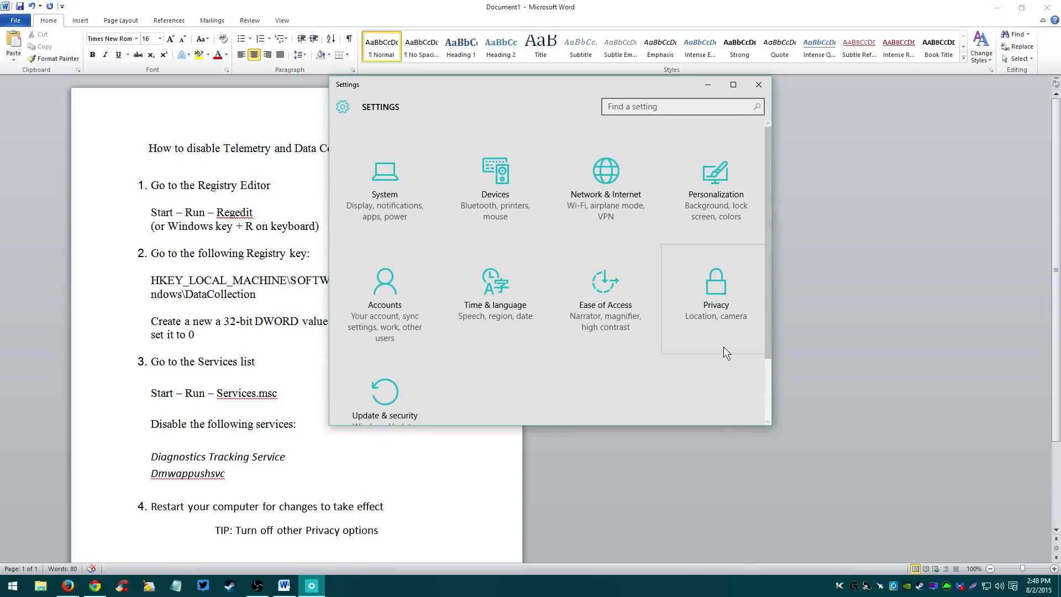
{"action": "left_click", "coordinate": [717, 296]}
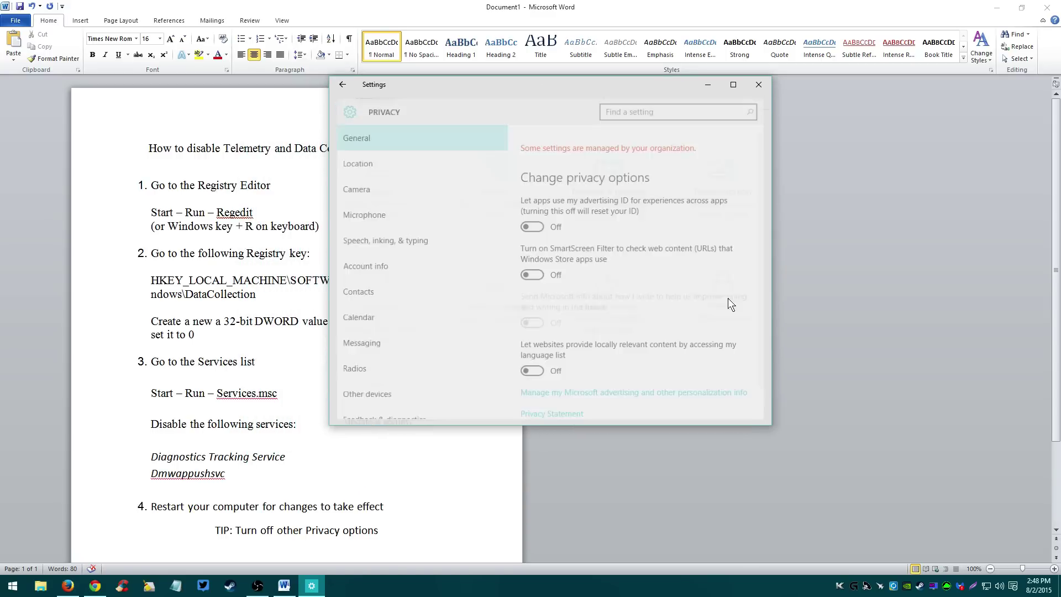
{"action": "left_click_drag", "start_coordinate": [775, 244], "coordinate": [773, 244]}
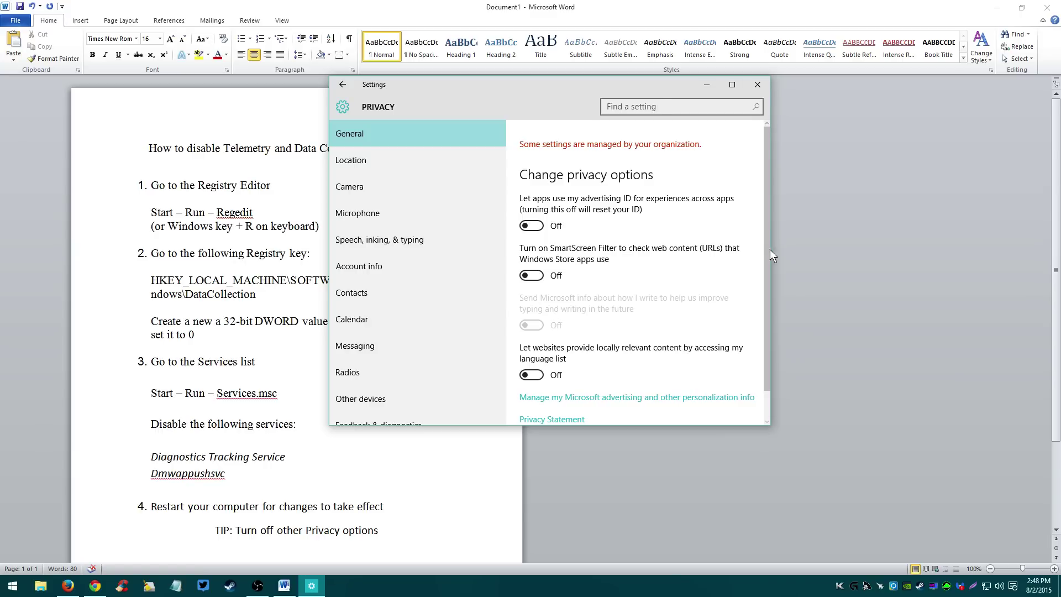
{"action": "left_click_drag", "start_coordinate": [757, 425], "coordinate": [756, 496]}
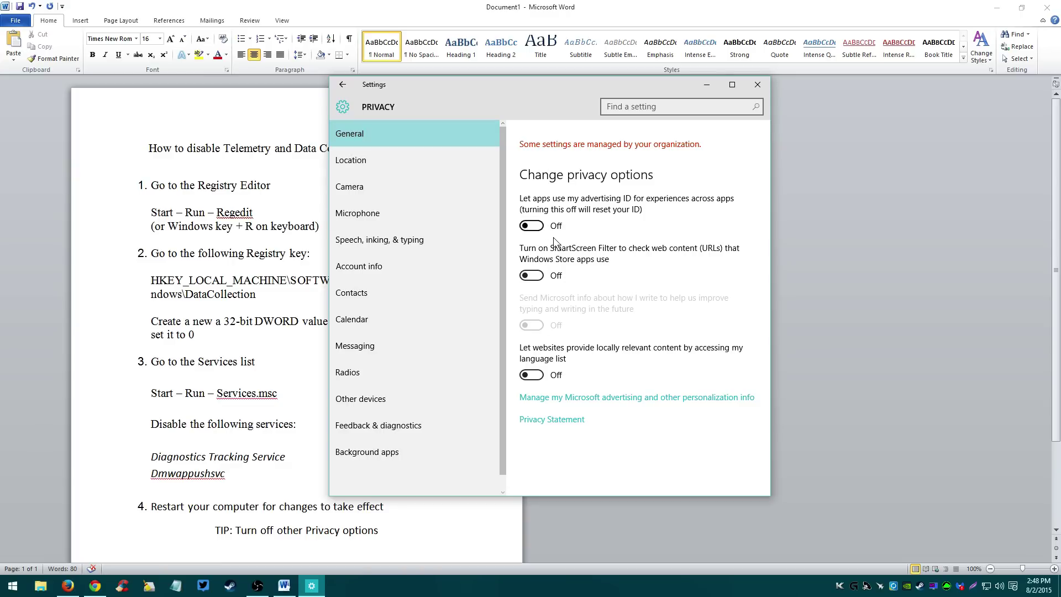
- Clear this device's location history on the Location privacy page
{"action": "left_click", "coordinate": [533, 227]}
{"action": "left_click", "coordinate": [449, 158]}
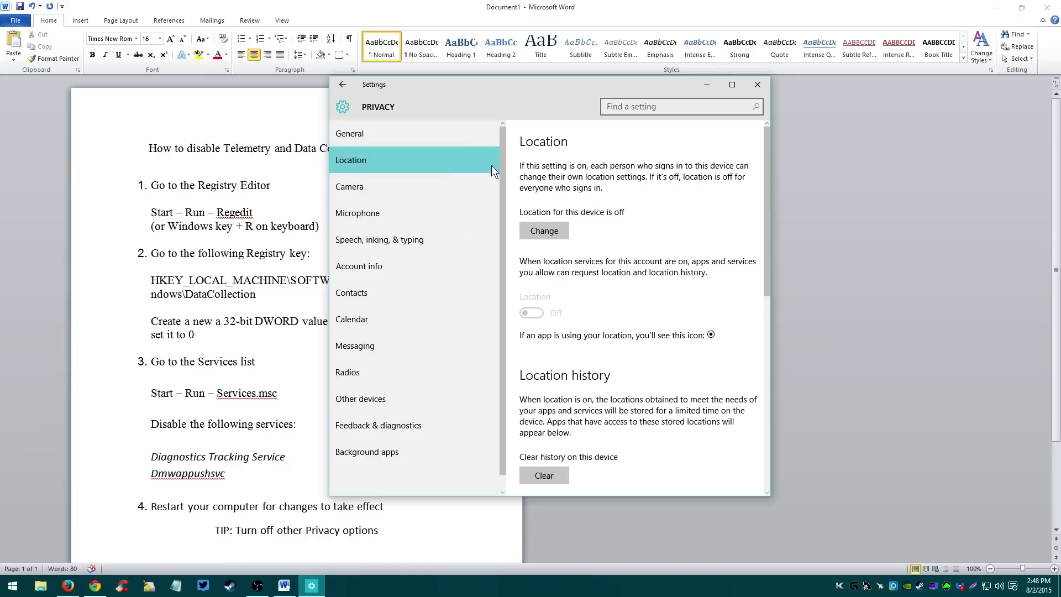
{"action": "left_click", "coordinate": [559, 473]}
{"action": "scroll", "coordinate": [572, 277], "scroll_direction": "down", "scroll_amount": 8}
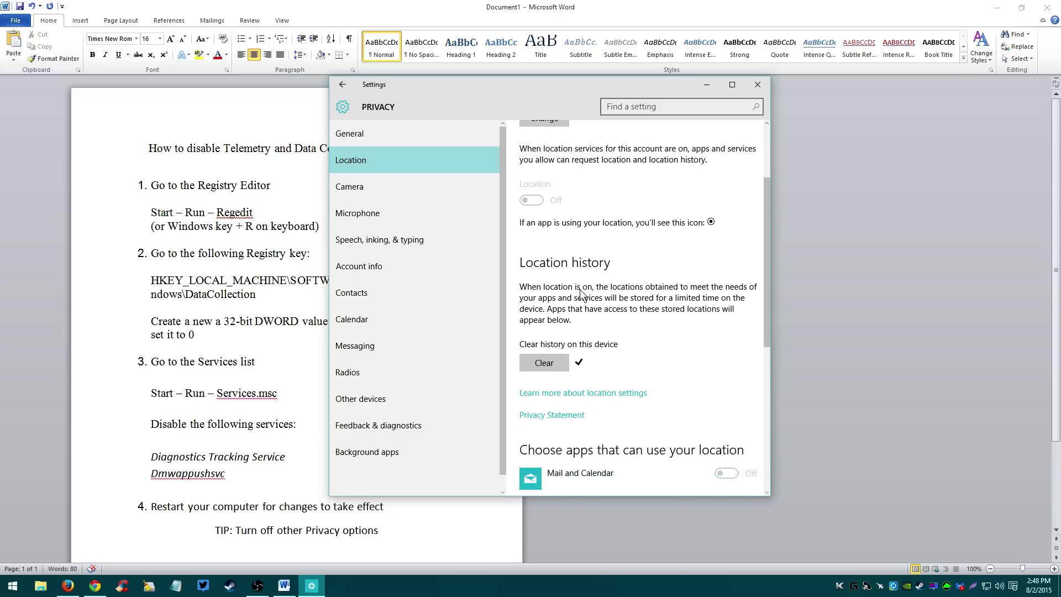
- Visit each privacy page from Camera through Other devices, ending at Feedback & diagnostics
{"action": "left_click", "coordinate": [409, 189]}
{"action": "left_click", "coordinate": [386, 220]}
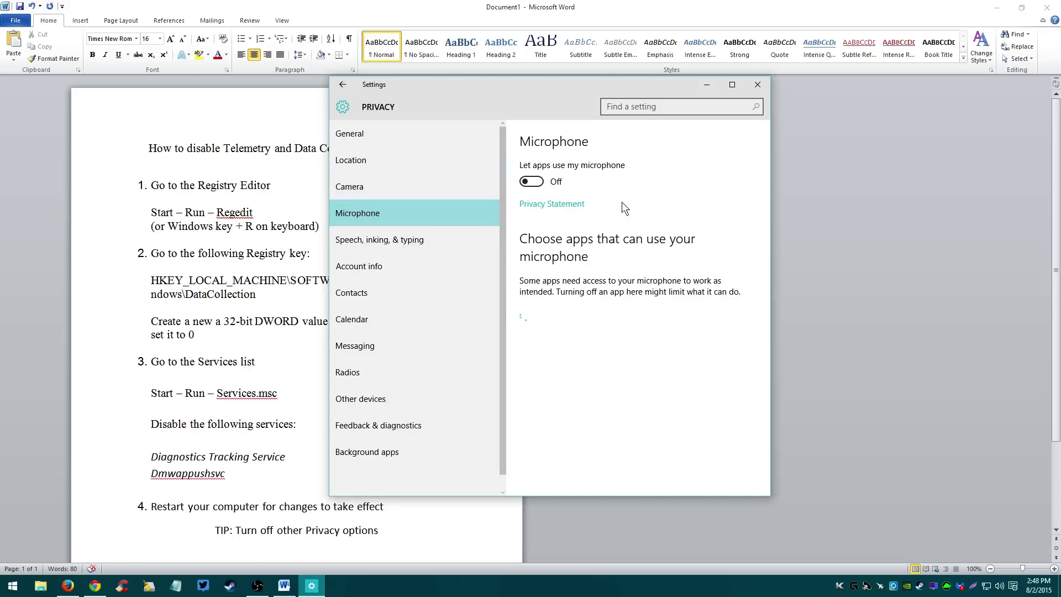
{"action": "left_click", "coordinate": [428, 237]}
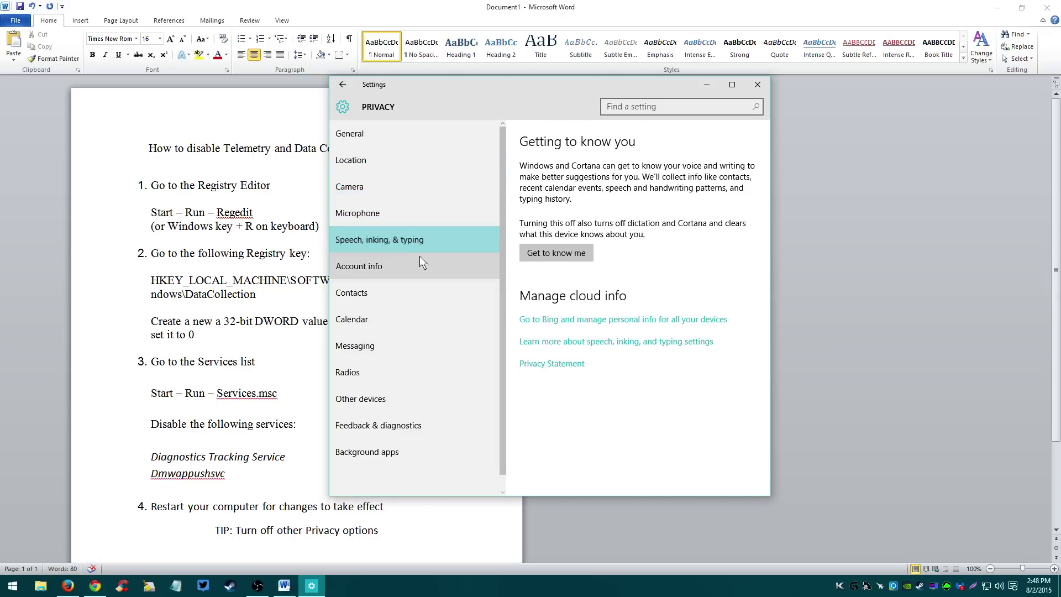
{"action": "left_click", "coordinate": [390, 263]}
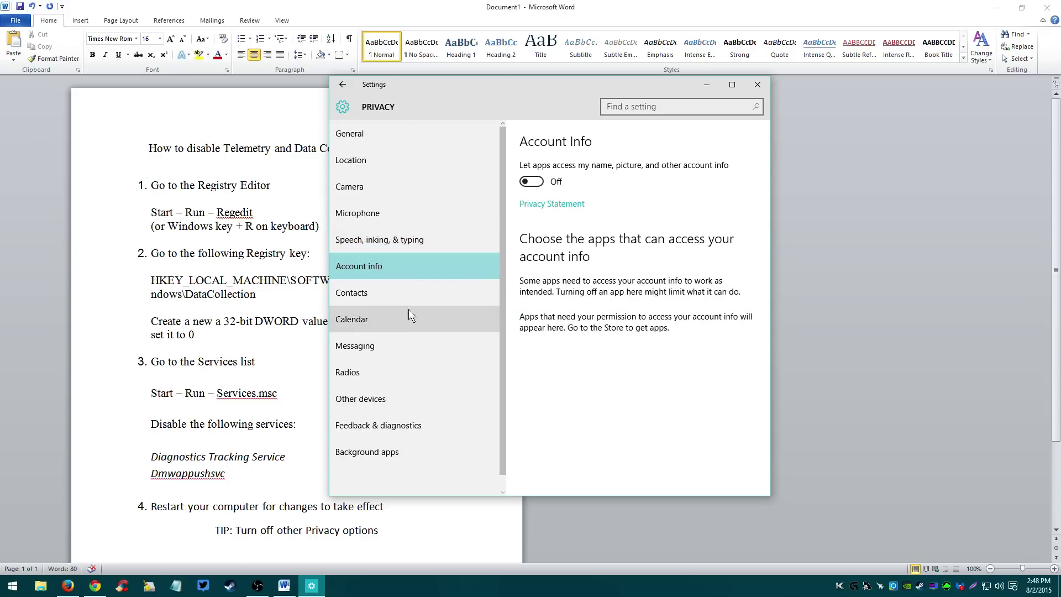
{"action": "left_click", "coordinate": [392, 293]}
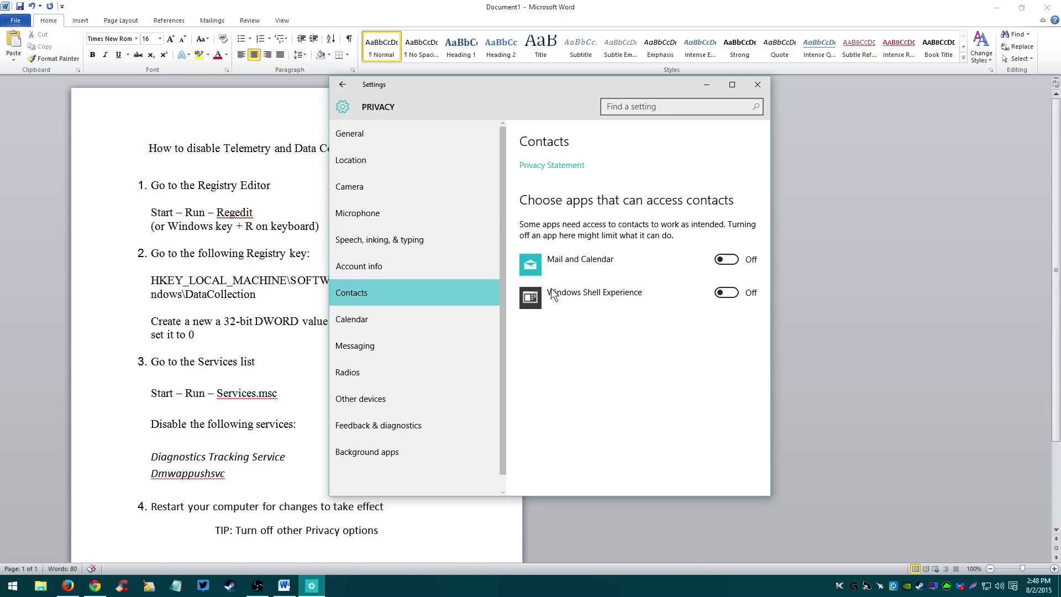
{"action": "left_click", "coordinate": [397, 319]}
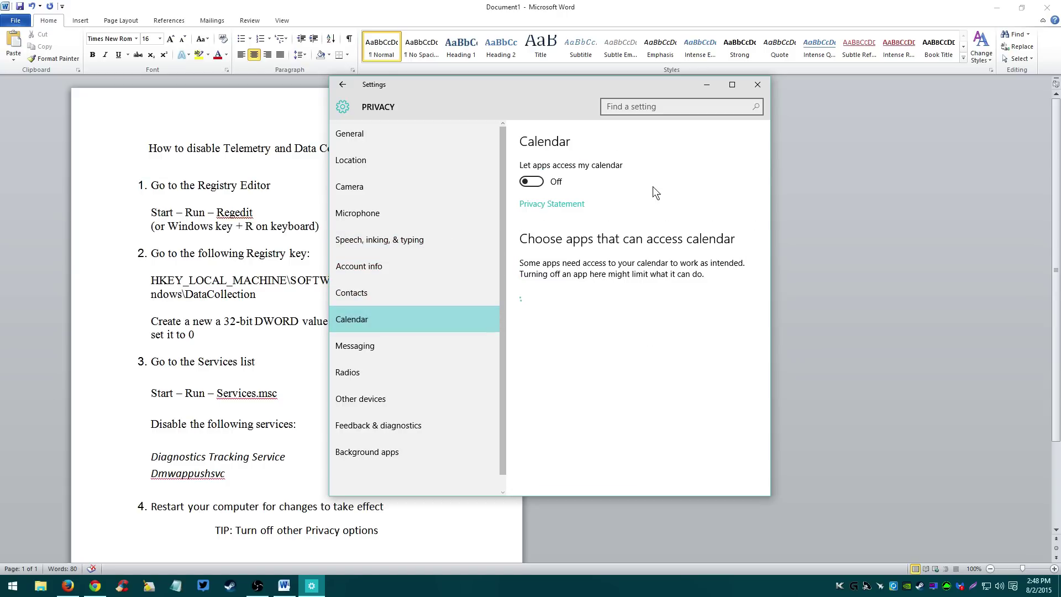
{"action": "left_click", "coordinate": [399, 333]}
{"action": "left_click", "coordinate": [400, 373]}
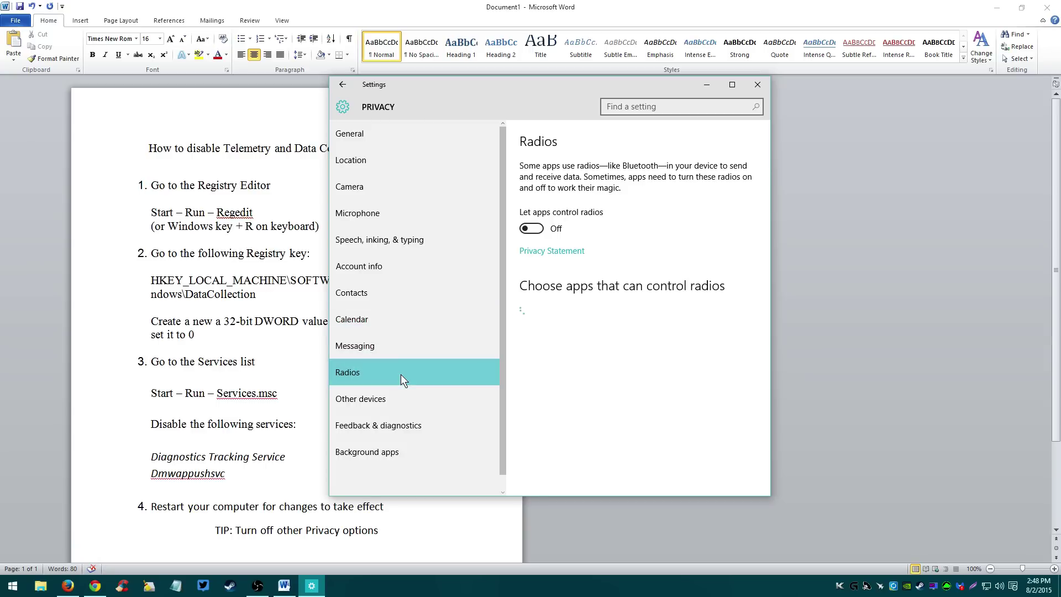
{"action": "left_click", "coordinate": [407, 394]}
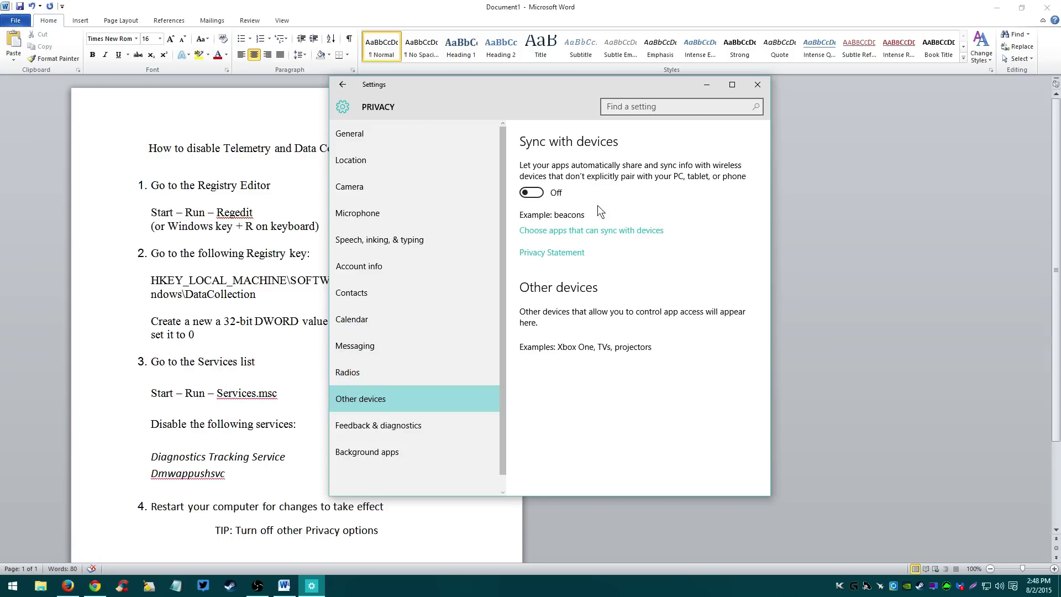
{"action": "left_click", "coordinate": [436, 425]}
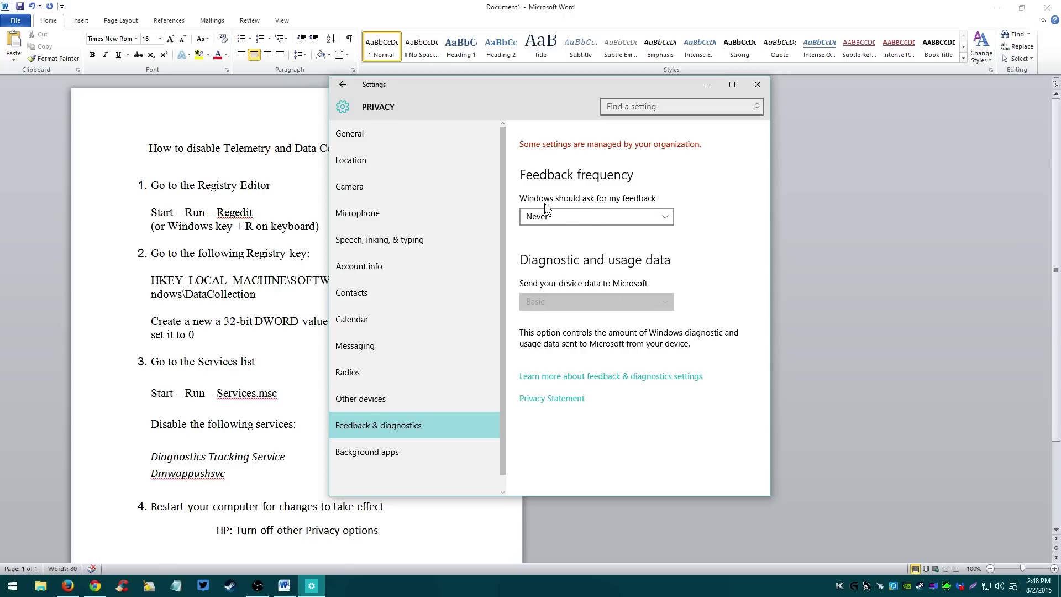
- Leave feedback frequency at Never, verify all Background apps toggles are off, and close Settings
{"action": "left_click", "coordinate": [637, 217]}
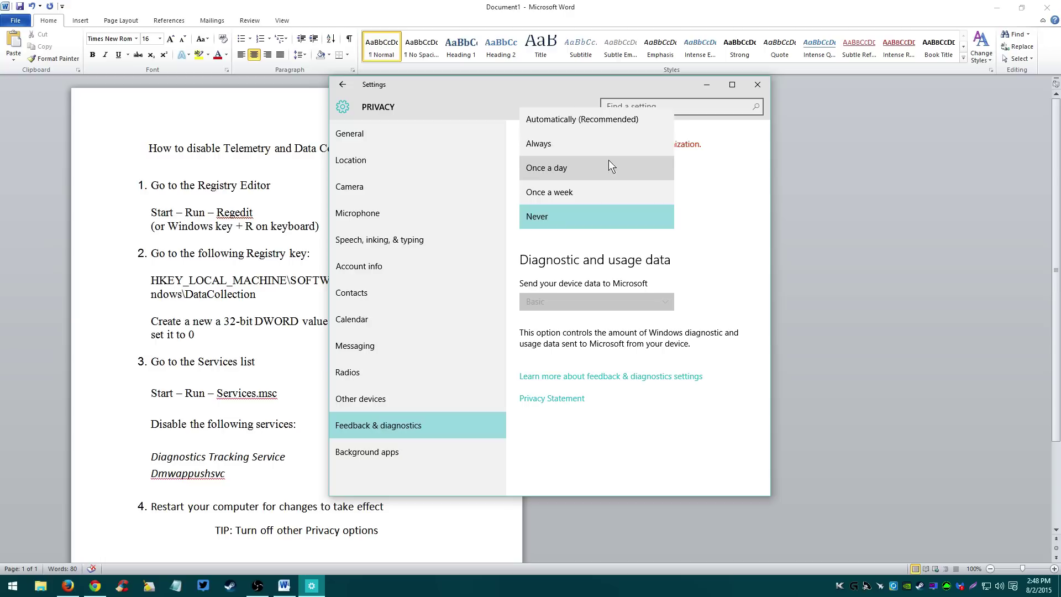
{"action": "left_click", "coordinate": [572, 218]}
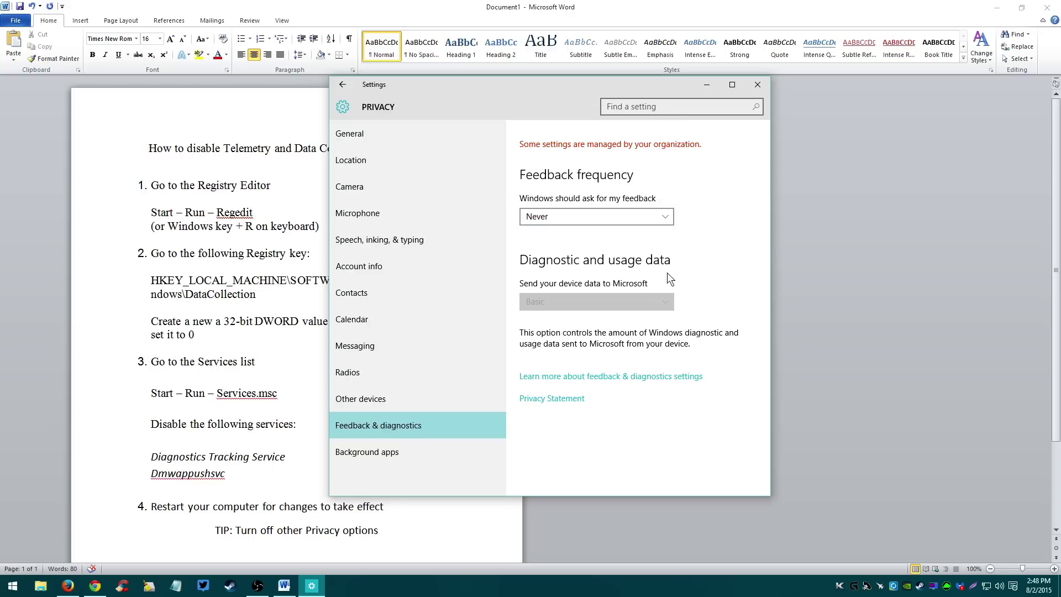
{"action": "left_click", "coordinate": [407, 461]}
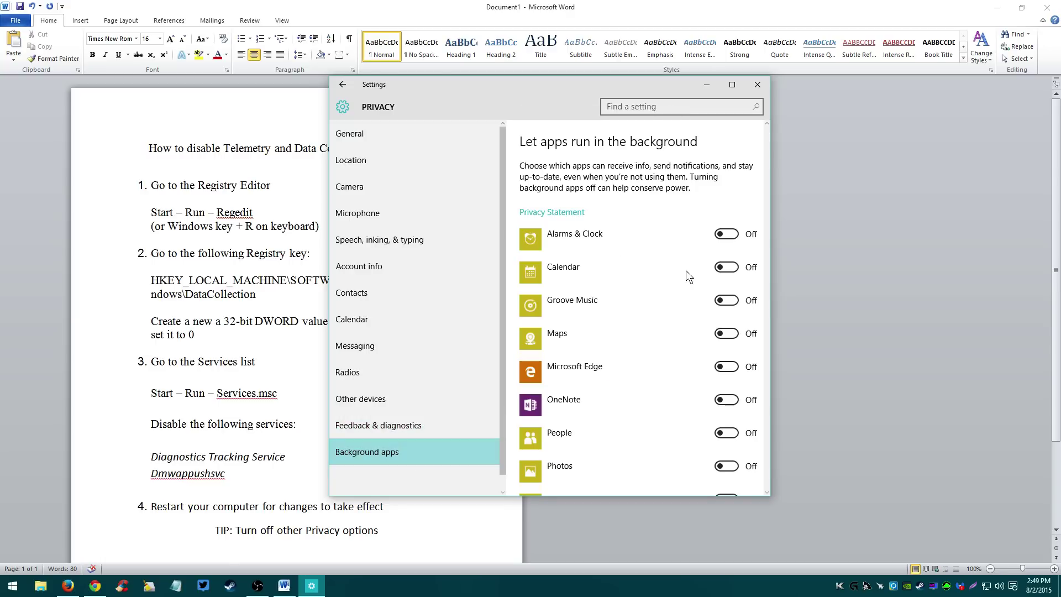
{"action": "scroll", "coordinate": [679, 303], "scroll_direction": "down", "scroll_amount": 3}
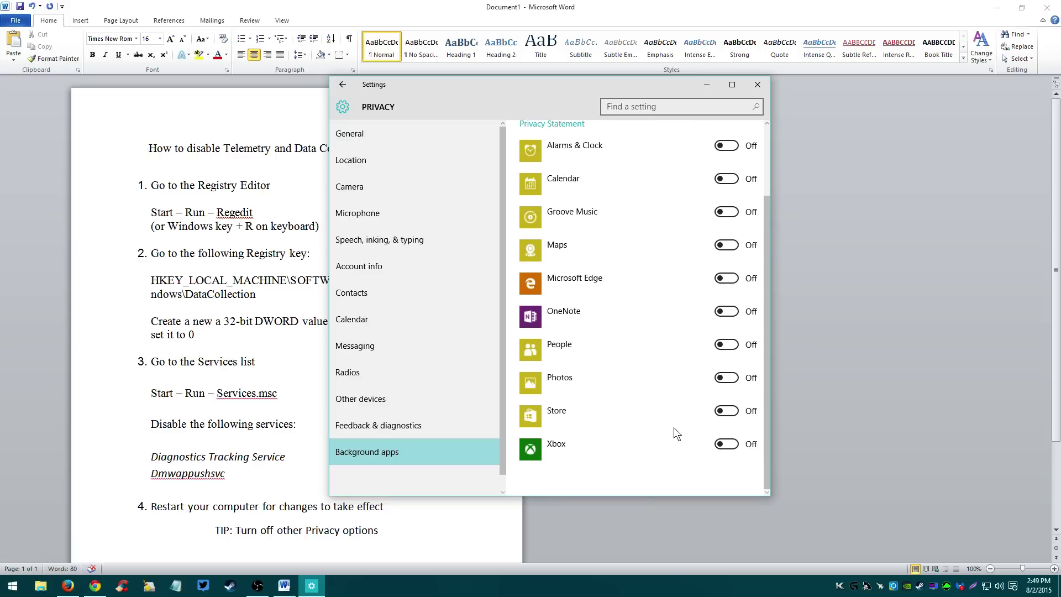
{"action": "scroll", "coordinate": [674, 426], "scroll_direction": "up", "scroll_amount": 3}
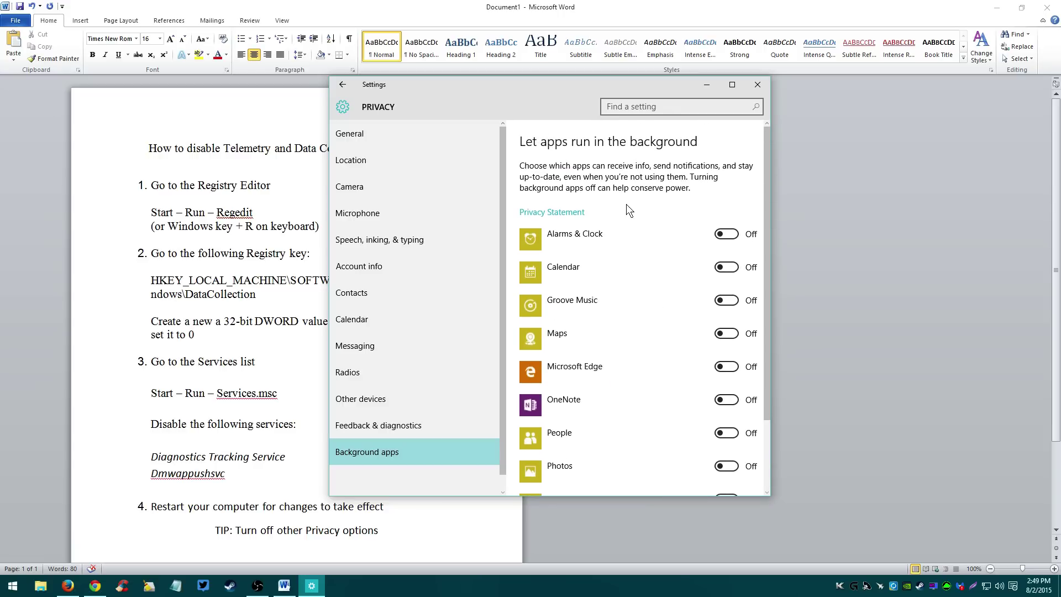
{"action": "left_click", "coordinate": [764, 84]}
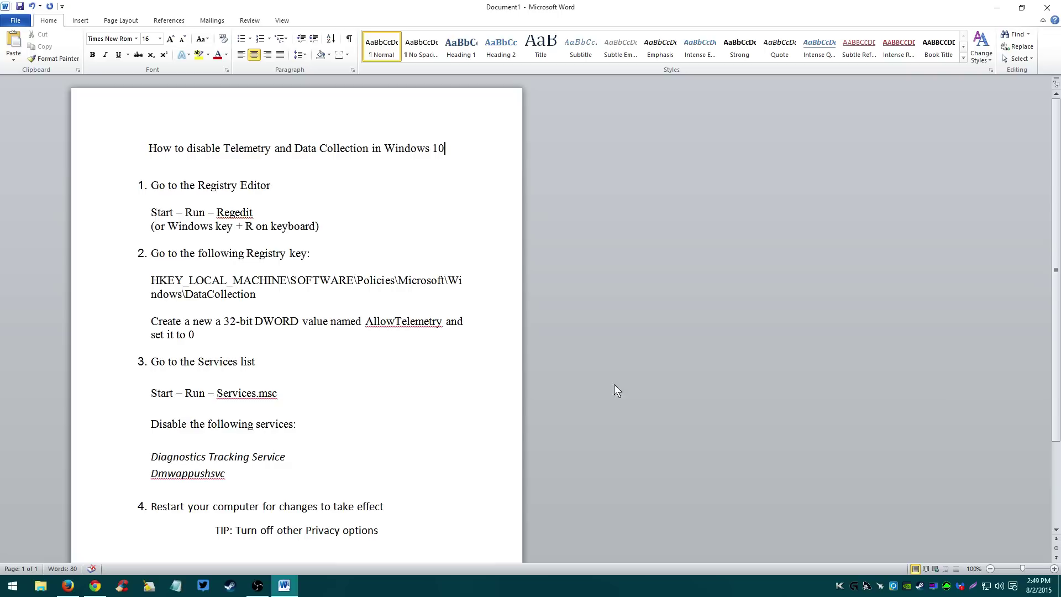
{"action": "left_click", "coordinate": [999, 587]}
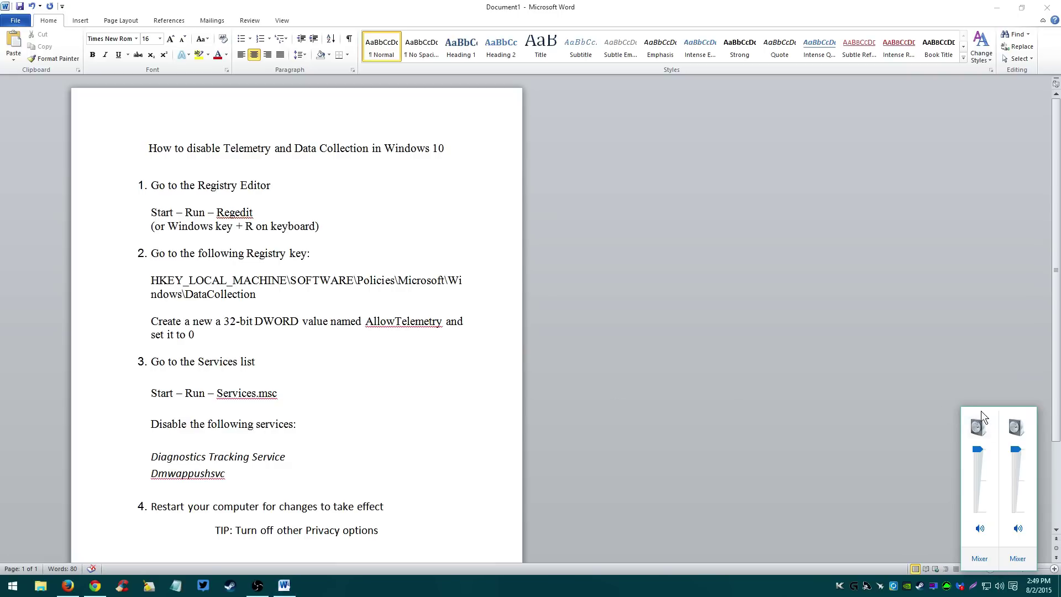
{"action": "left_click", "coordinate": [705, 429]}
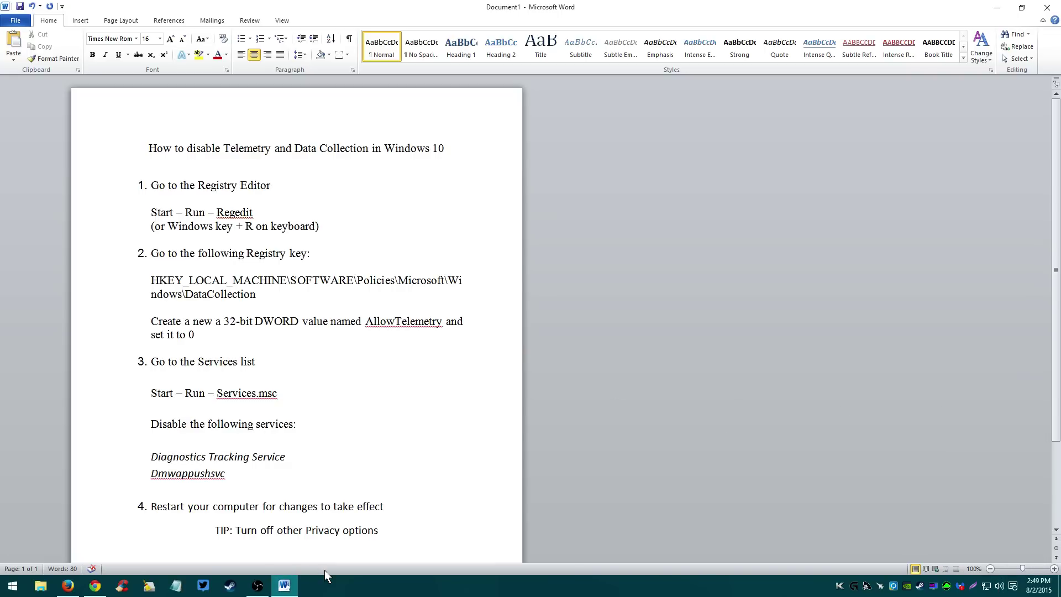